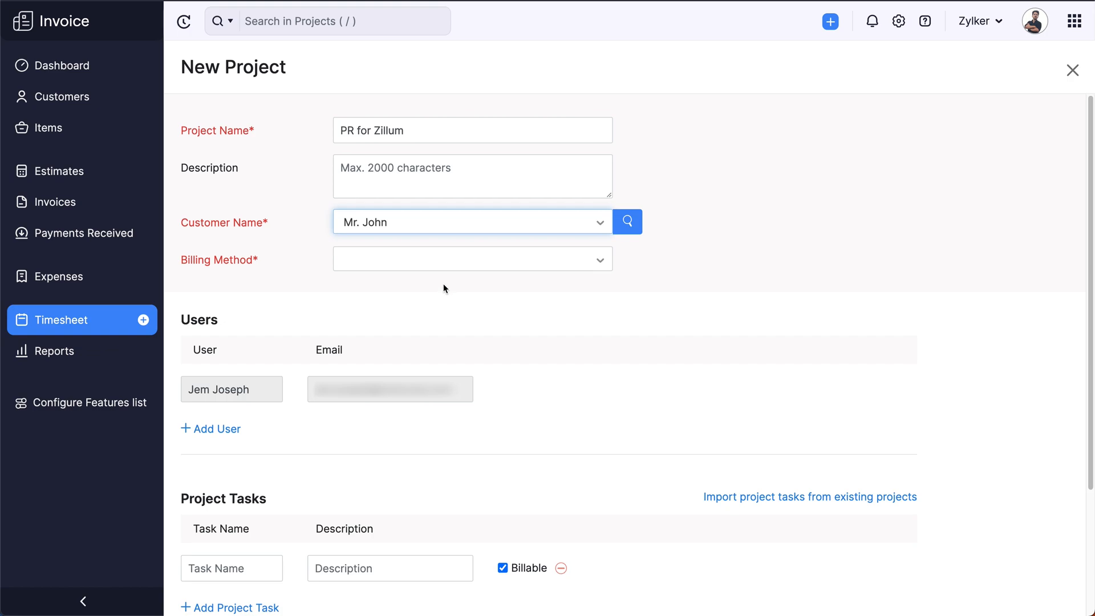
- Set the billing method to Based on Task Hours and save the project with an Authored Articles task at 150 USD per hour
{"action": "left_click", "coordinate": [451, 262]}
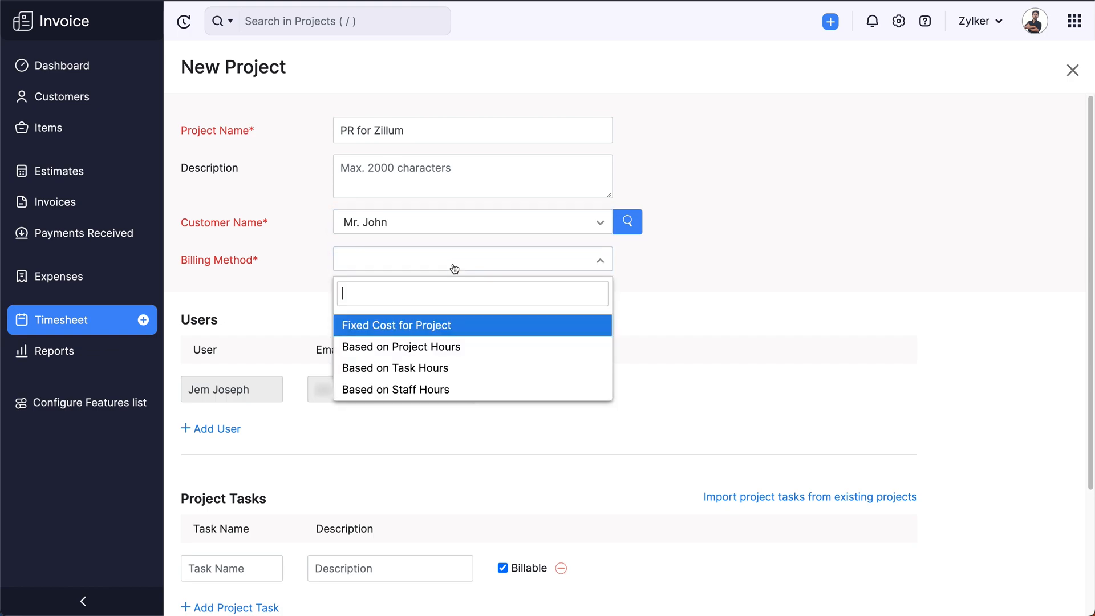
{"action": "left_click", "coordinate": [466, 369]}
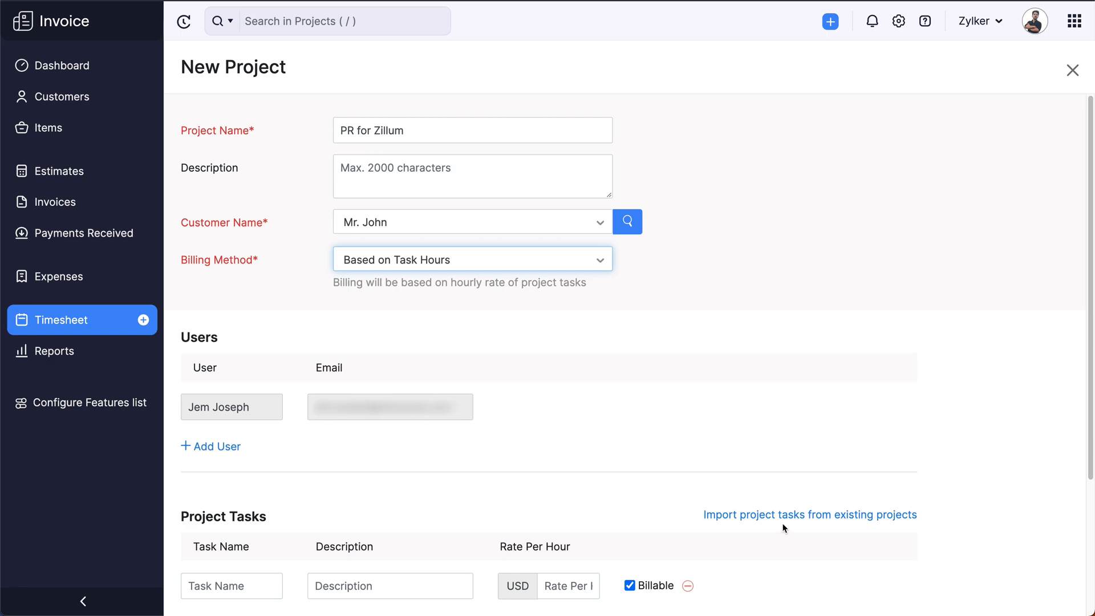
{"action": "scroll", "coordinate": [783, 528], "scroll_direction": "down", "scroll_amount": 4}
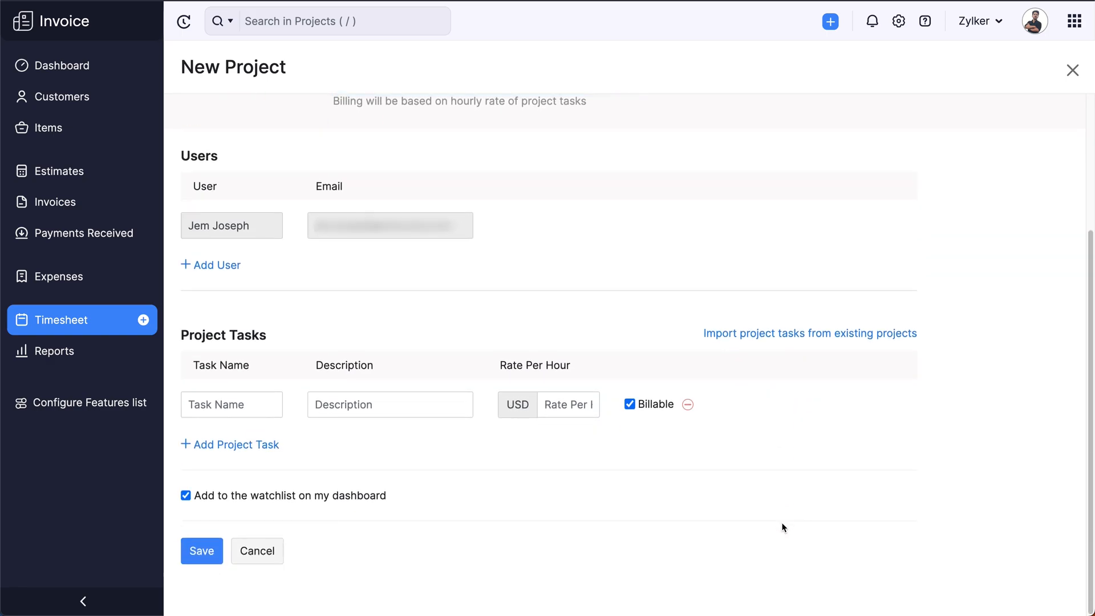
{"action": "left_click", "coordinate": [249, 404]}
{"action": "type", "text": "Authored Articles"}
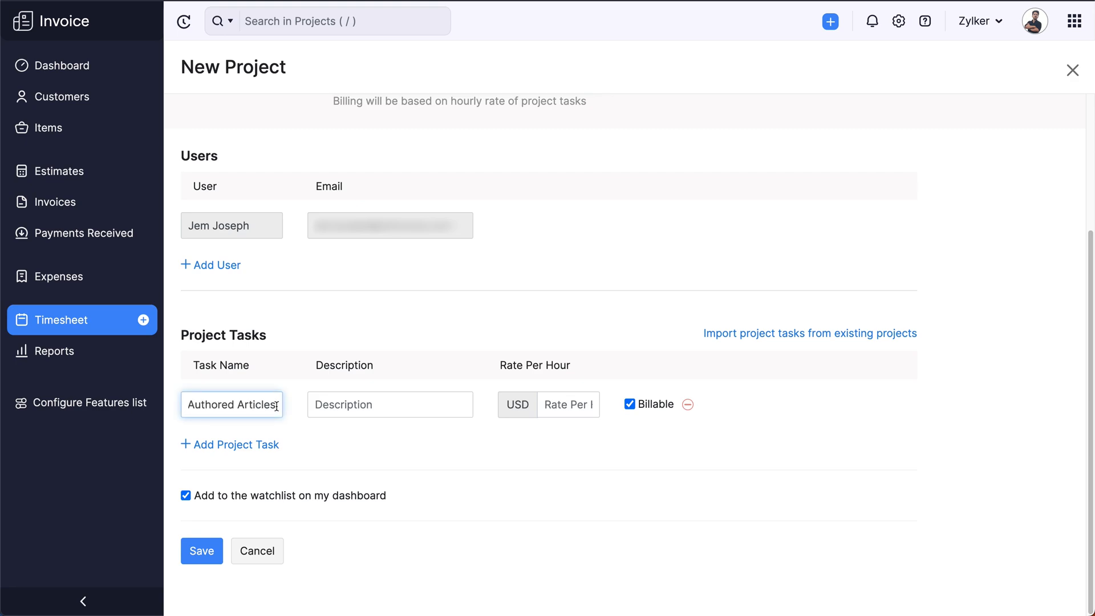
{"action": "left_click", "coordinate": [554, 405]}
{"action": "type", "text": "150"}
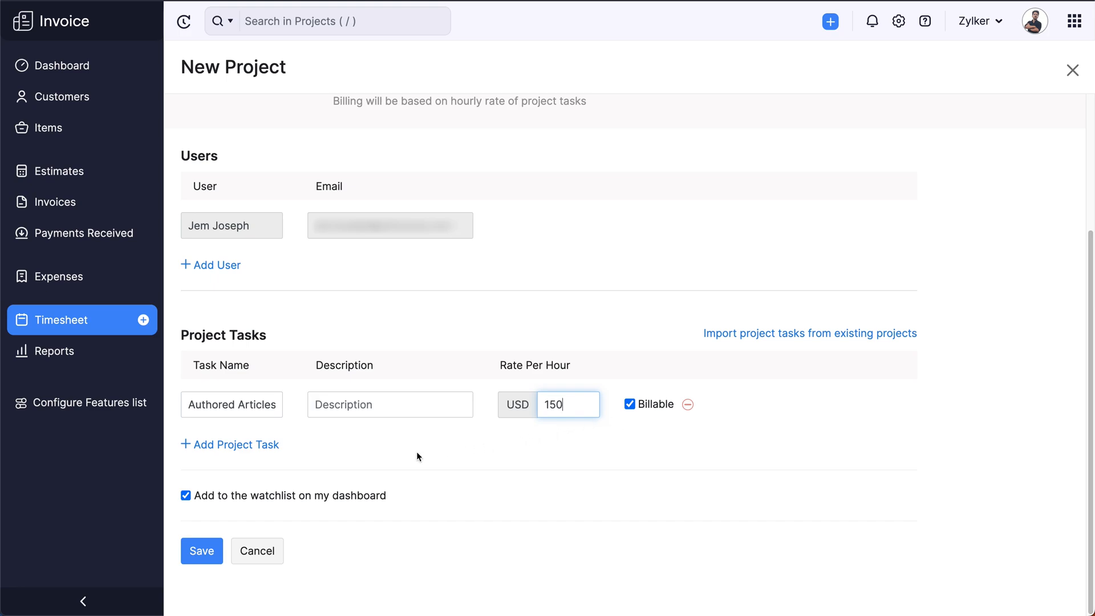
{"action": "left_click", "coordinate": [183, 497]}
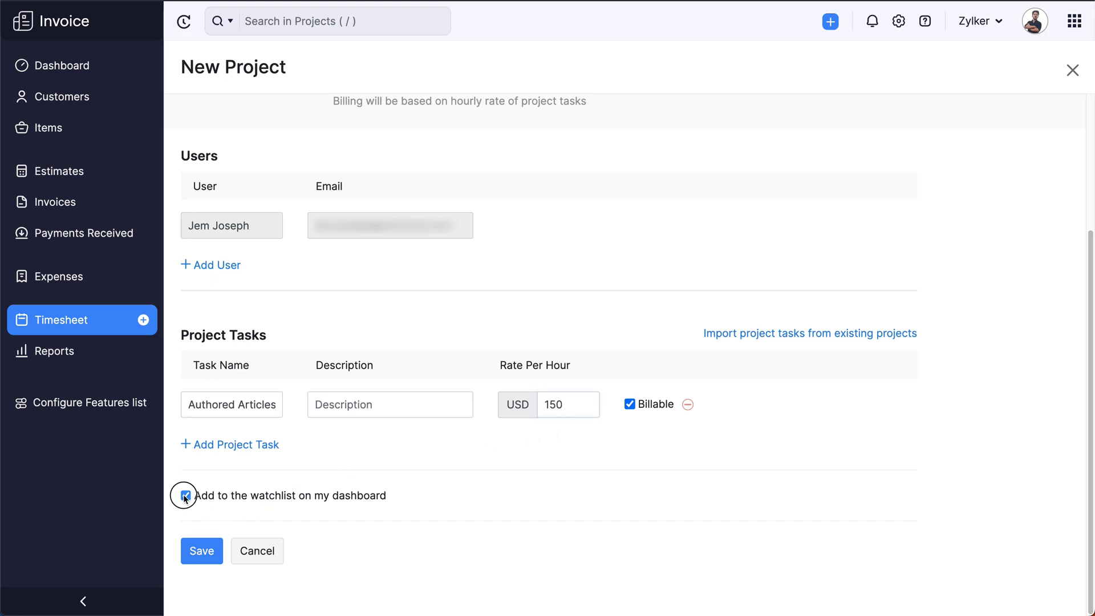
{"action": "left_click", "coordinate": [201, 559]}
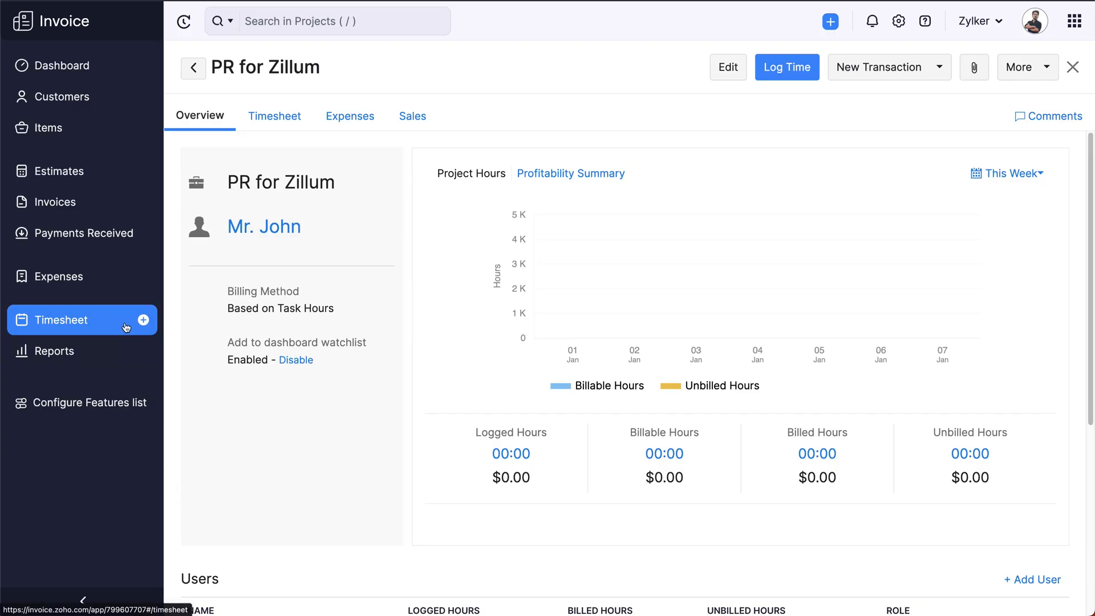
- Start a new log entry for the Authored Articles task from the PR for Zillum project's details
{"action": "left_click", "coordinate": [126, 328]}
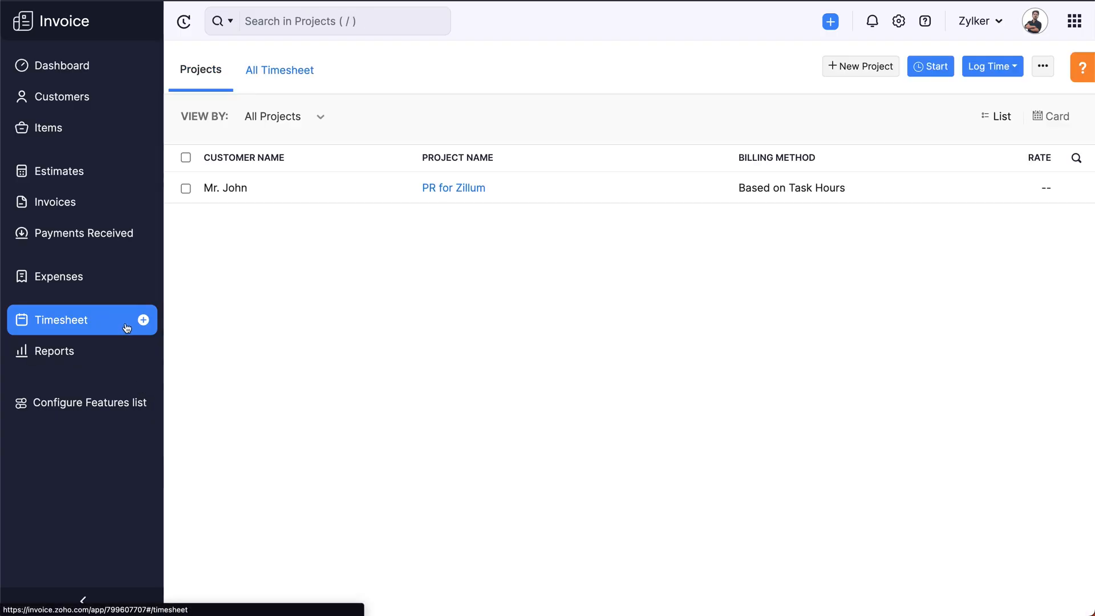
{"action": "left_click", "coordinate": [358, 194]}
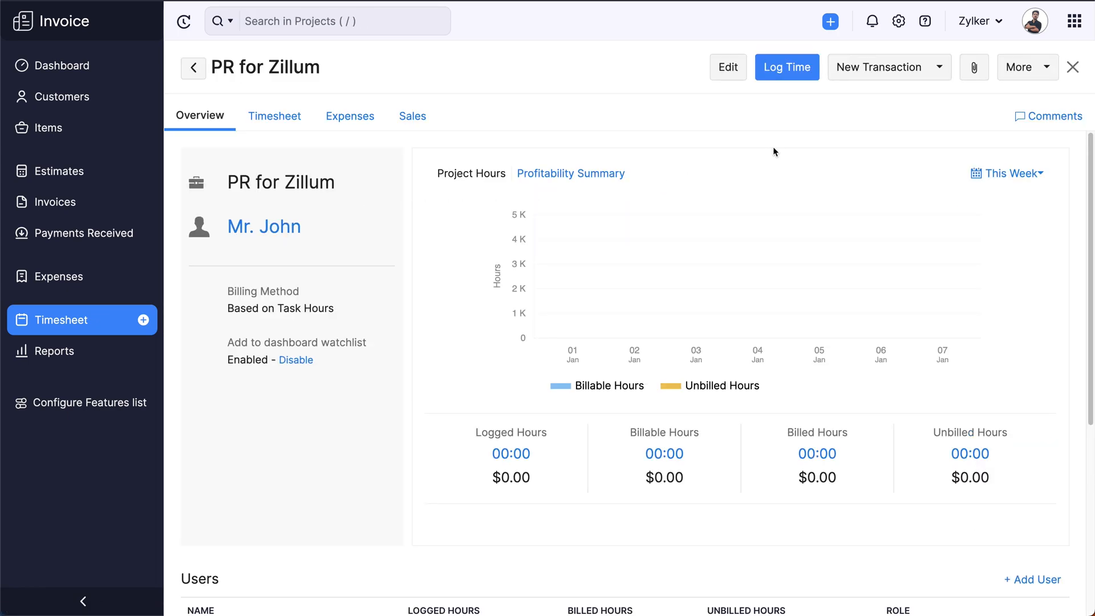
{"action": "left_click", "coordinate": [782, 74]}
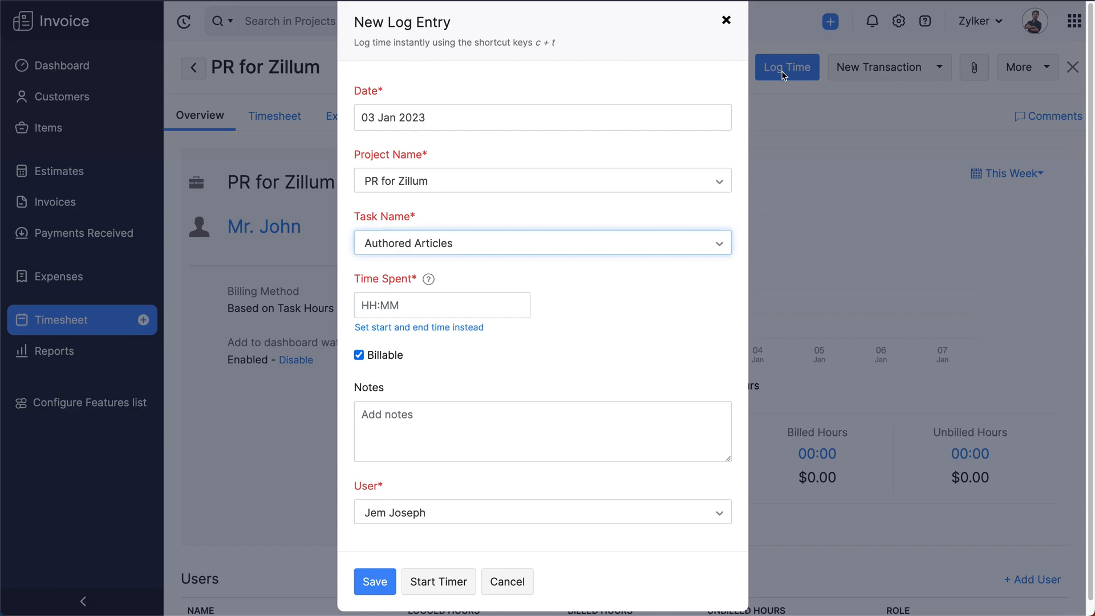
{"action": "left_click", "coordinate": [624, 255]}
{"action": "left_click", "coordinate": [617, 309]}
{"action": "left_click", "coordinate": [399, 310]}
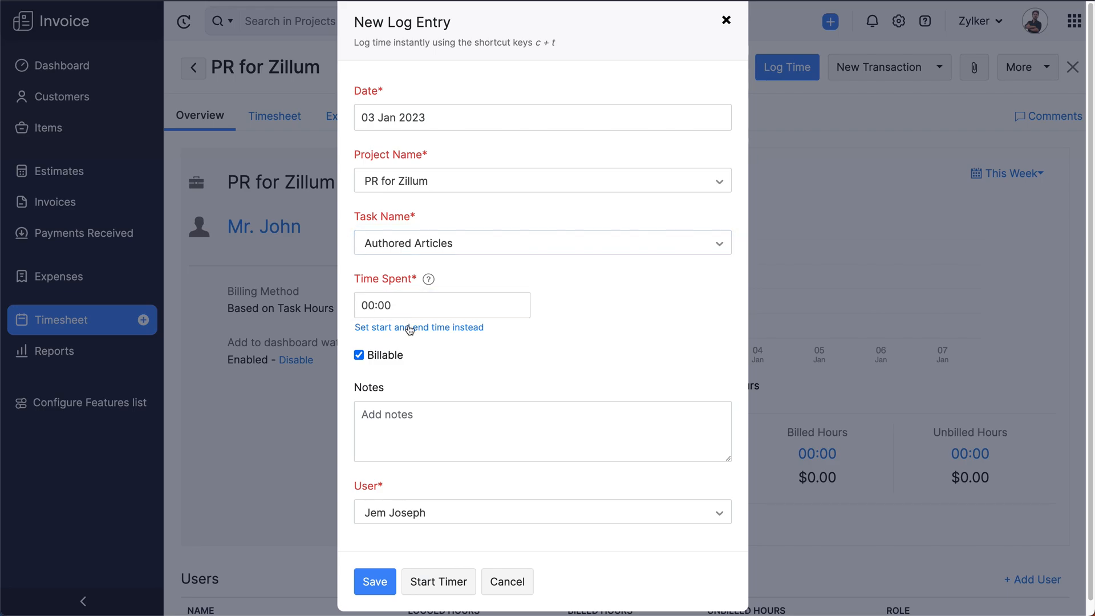
- Record the time spent by start and end time, from 09:00 to 11:30
{"action": "left_click", "coordinate": [410, 328]}
{"action": "left_click", "coordinate": [405, 307]}
{"action": "type", "text": "9:00"}
{"action": "left_click", "coordinate": [624, 306]}
{"action": "type", "text": "11:30"}
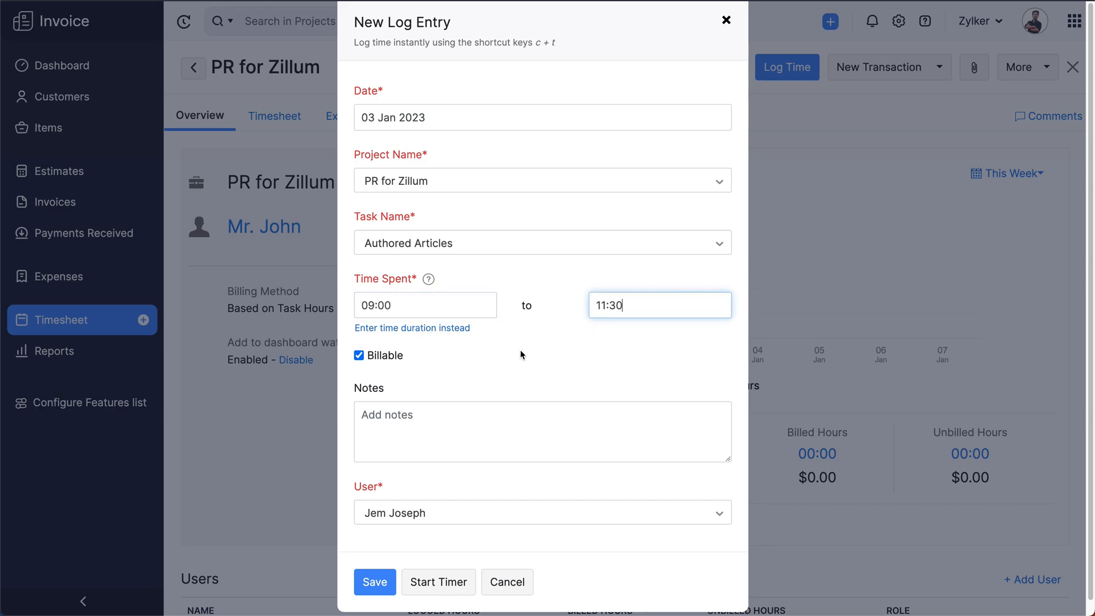
- Assign the billable log entry to the project's user and save it
{"action": "left_click", "coordinate": [364, 362]}
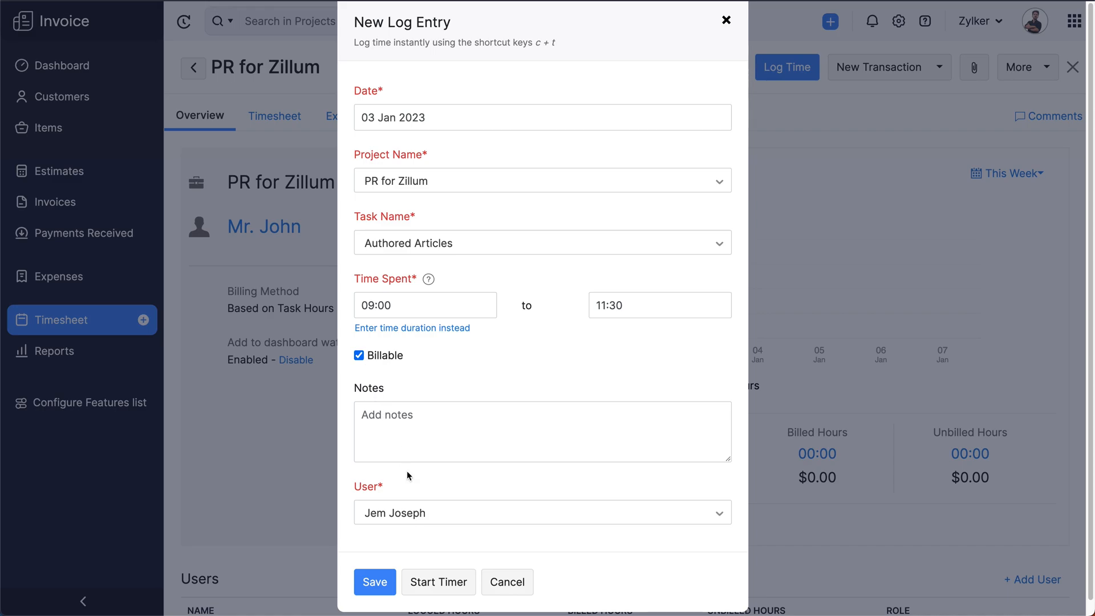
{"action": "left_click", "coordinate": [424, 513]}
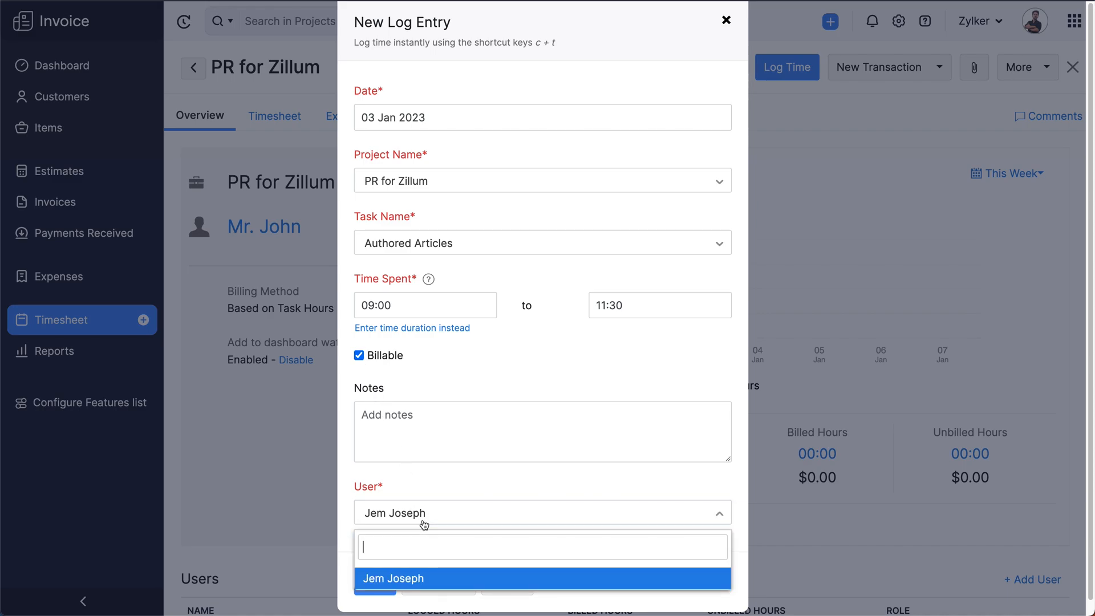
{"action": "left_click", "coordinate": [420, 579]}
{"action": "left_click", "coordinate": [379, 586]}
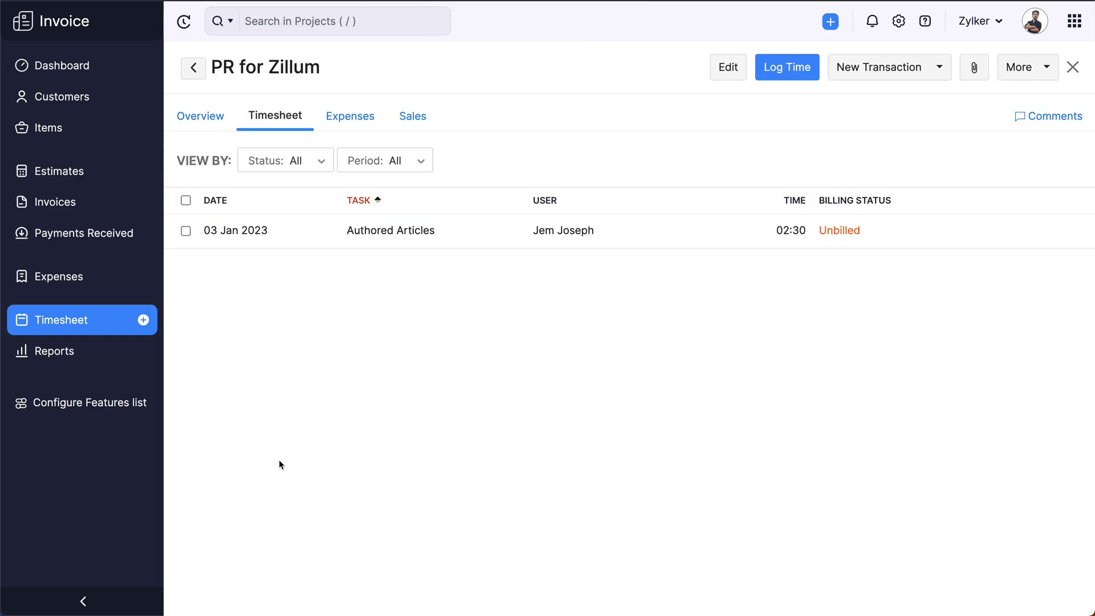
{"action": "left_click", "coordinate": [126, 321]}
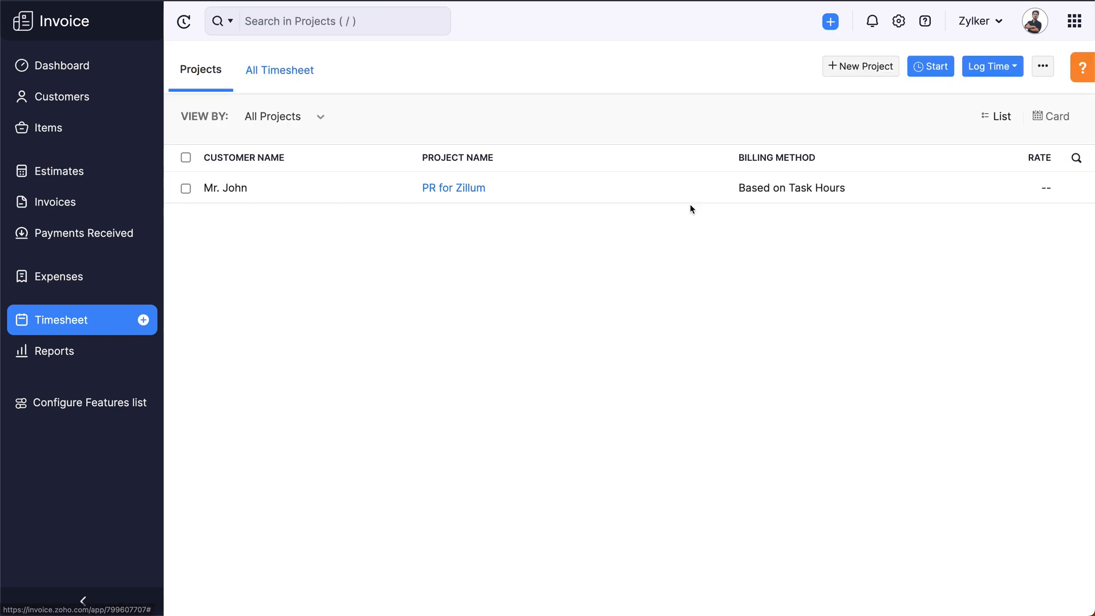
{"action": "left_click", "coordinate": [938, 70]}
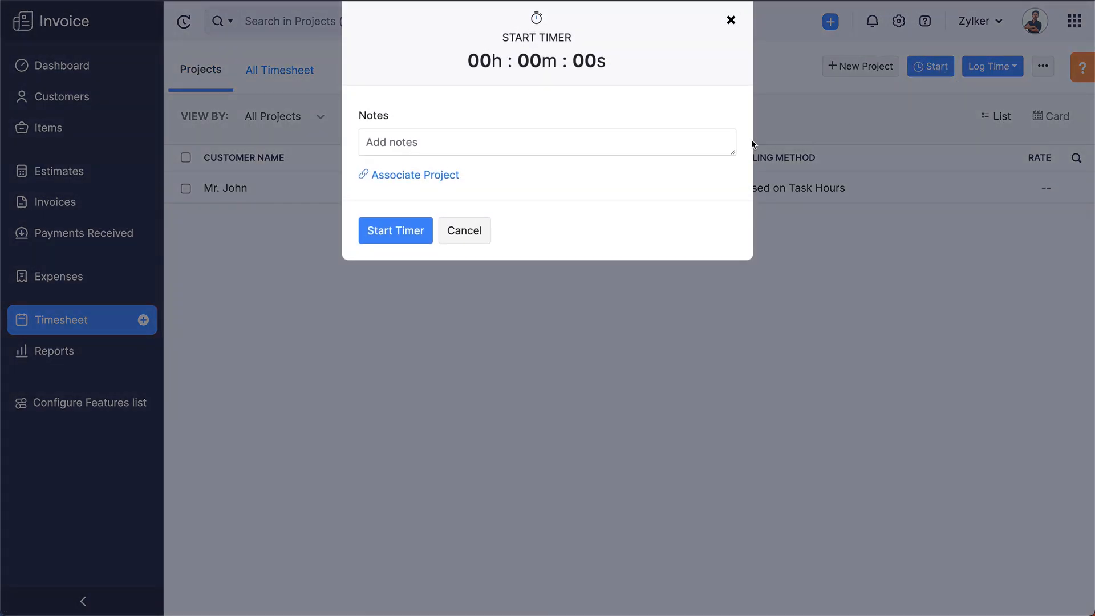
{"action": "left_click", "coordinate": [440, 180]}
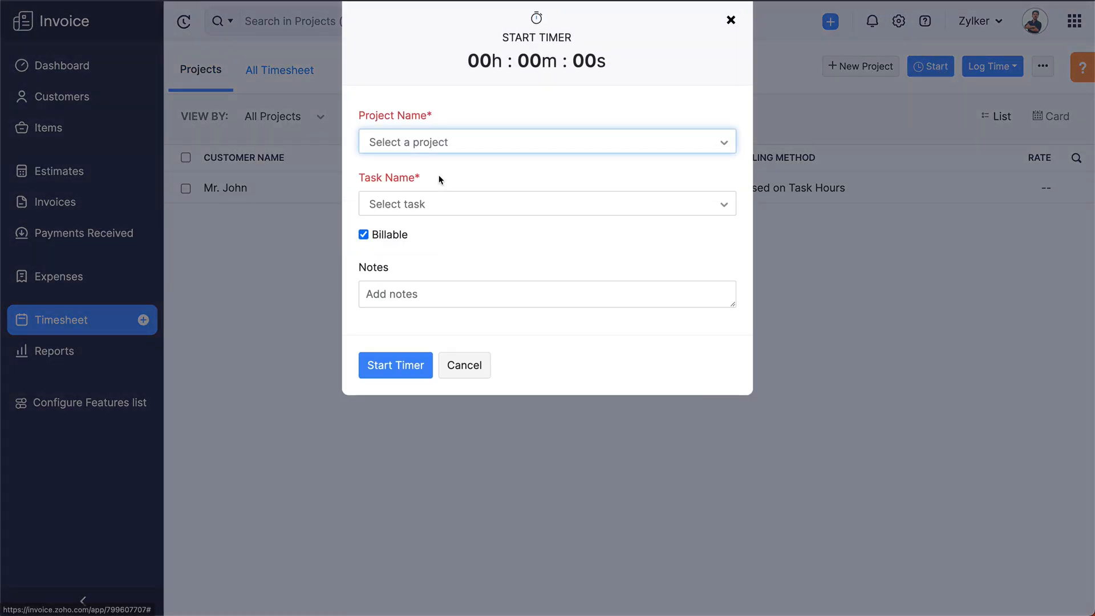
{"action": "left_click", "coordinate": [460, 147]}
{"action": "left_click", "coordinate": [455, 206]}
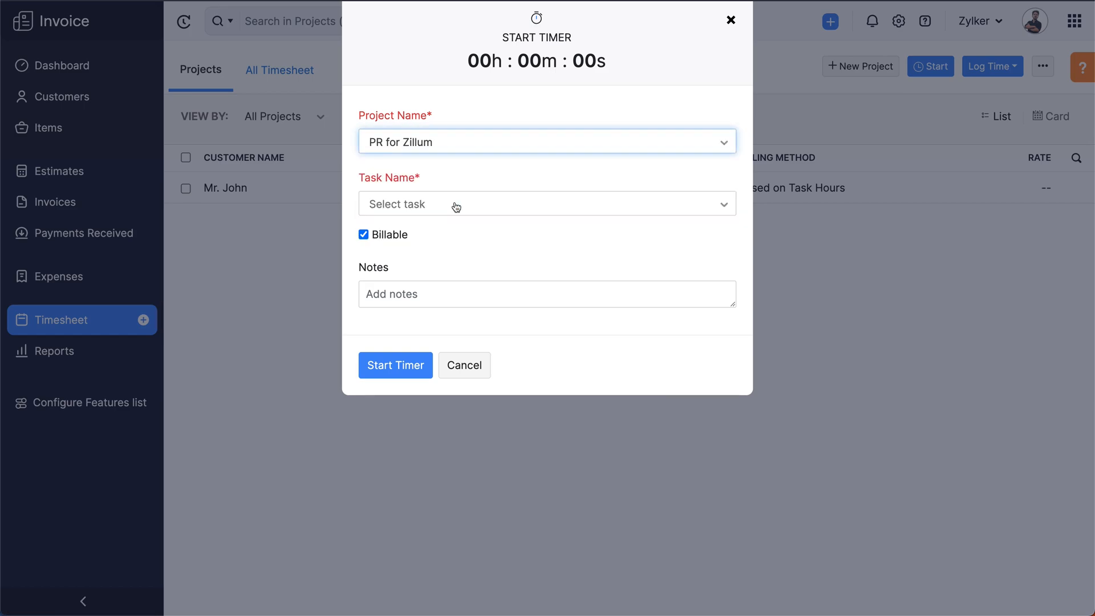
{"action": "left_click", "coordinate": [456, 206]}
{"action": "left_click", "coordinate": [461, 274]}
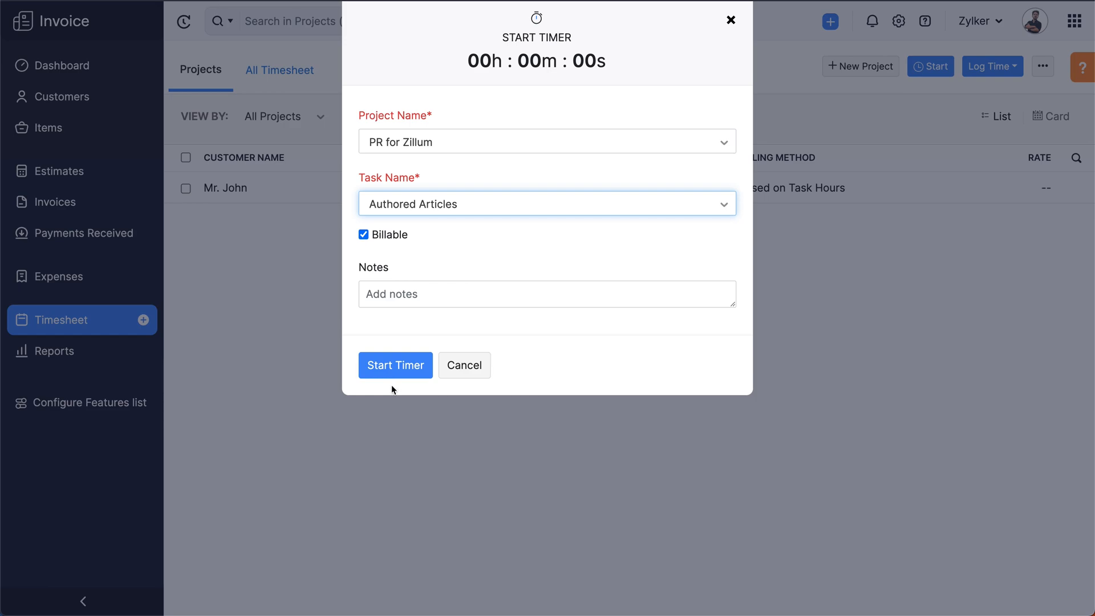
{"action": "left_click", "coordinate": [485, 370]}
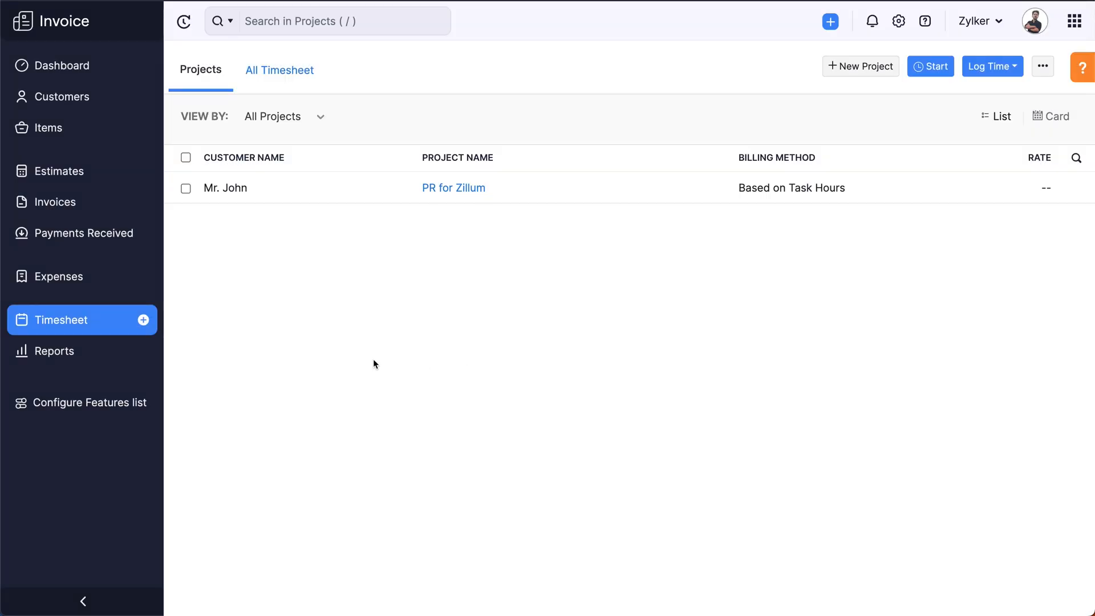
- Start a timer for the Authored Articles task from a new log entry of the PR for Zillum project
{"action": "left_click", "coordinate": [97, 318]}
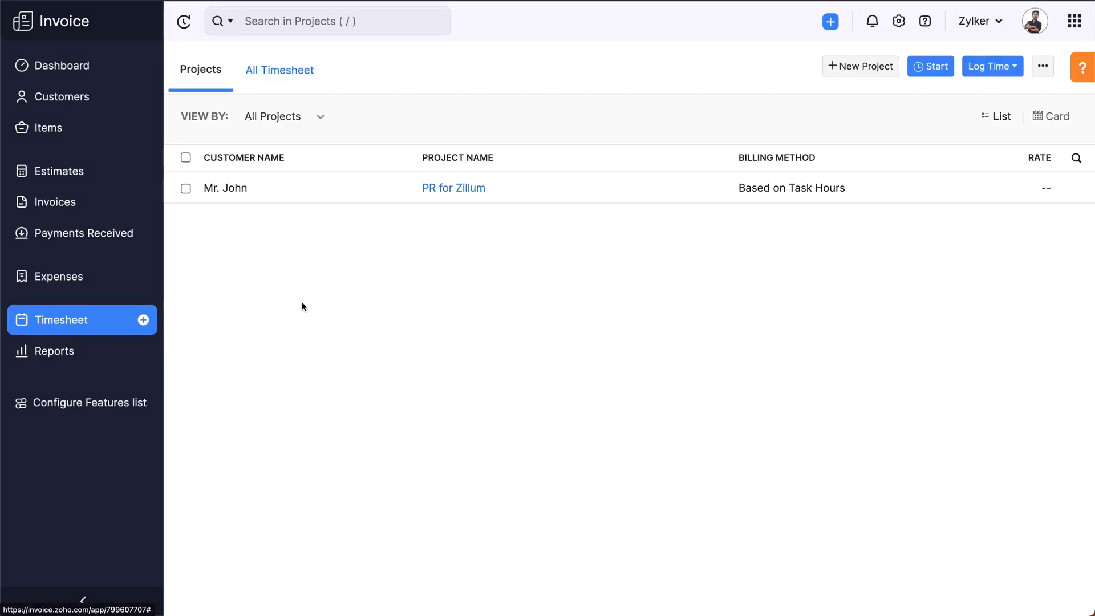
{"action": "left_click", "coordinate": [532, 193]}
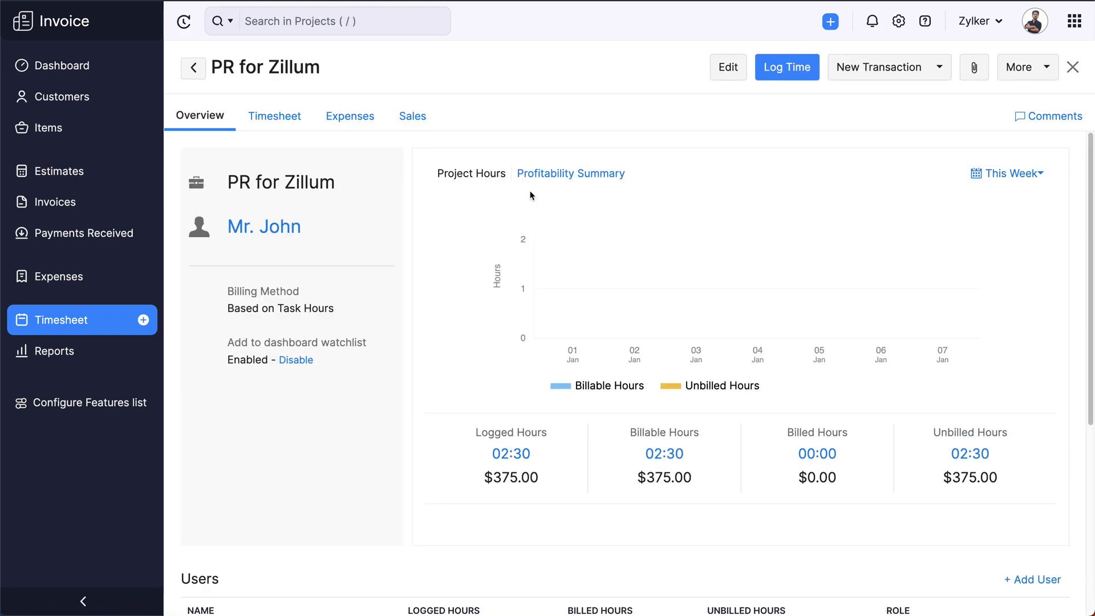
{"action": "left_click", "coordinate": [784, 72]}
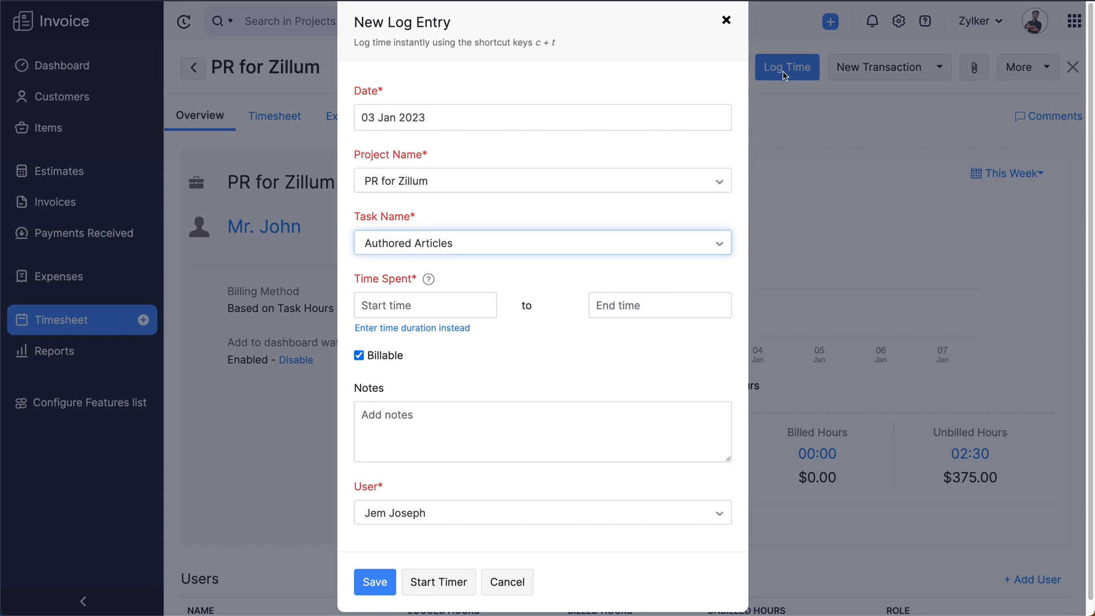
{"action": "left_click", "coordinate": [437, 592]}
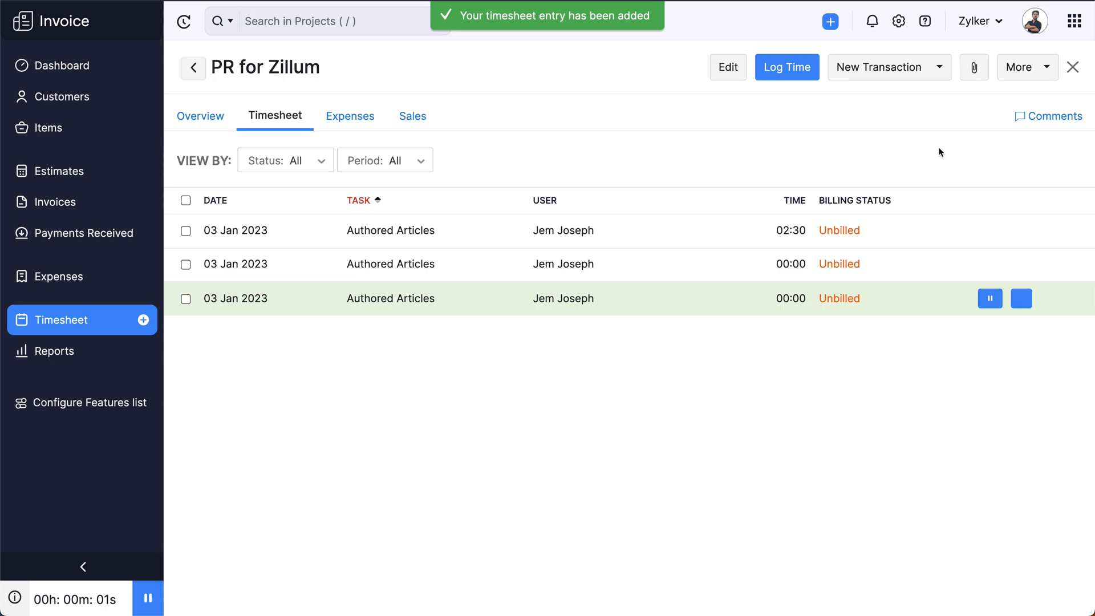
- Pause and stop the timer running on the newest timesheet entry, and check which further actions the entry offers
{"action": "left_click", "coordinate": [990, 298]}
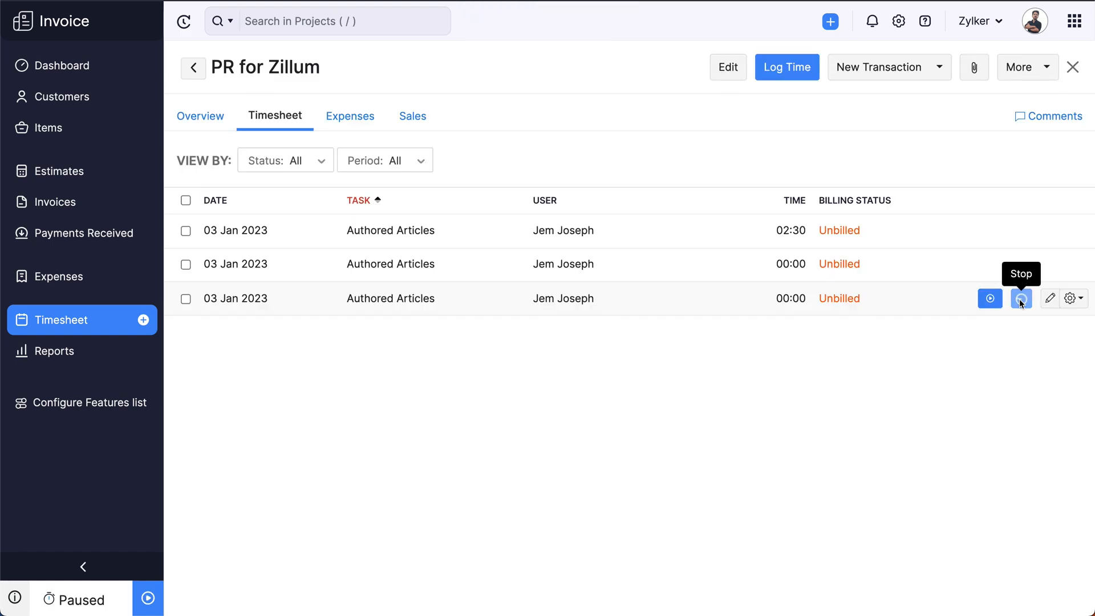
{"action": "left_click", "coordinate": [1020, 300]}
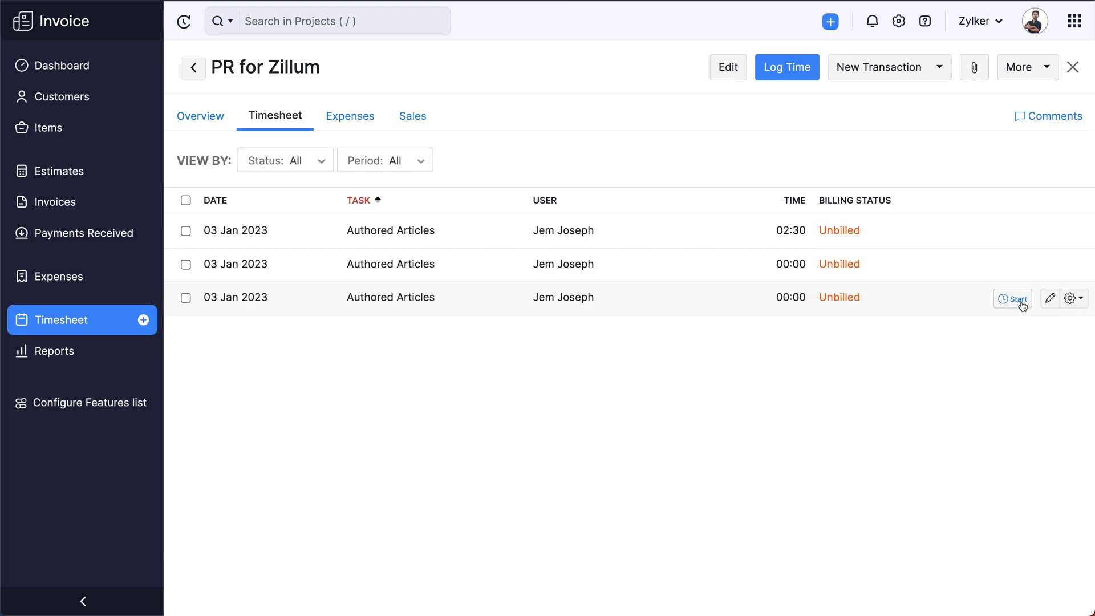
{"action": "left_click", "coordinate": [1074, 301]}
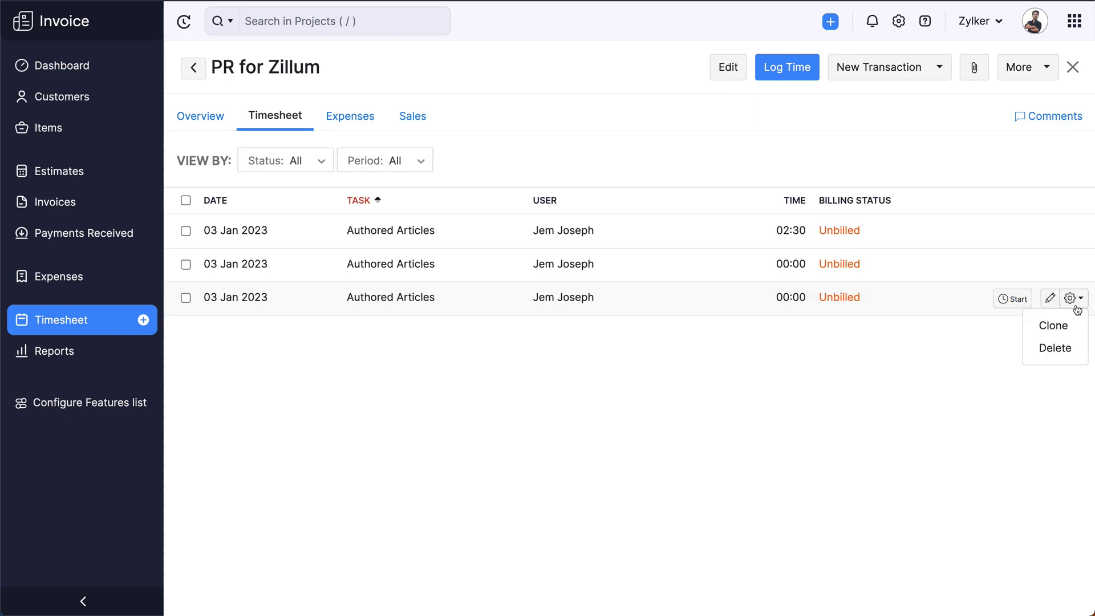
{"action": "left_click", "coordinate": [1068, 379]}
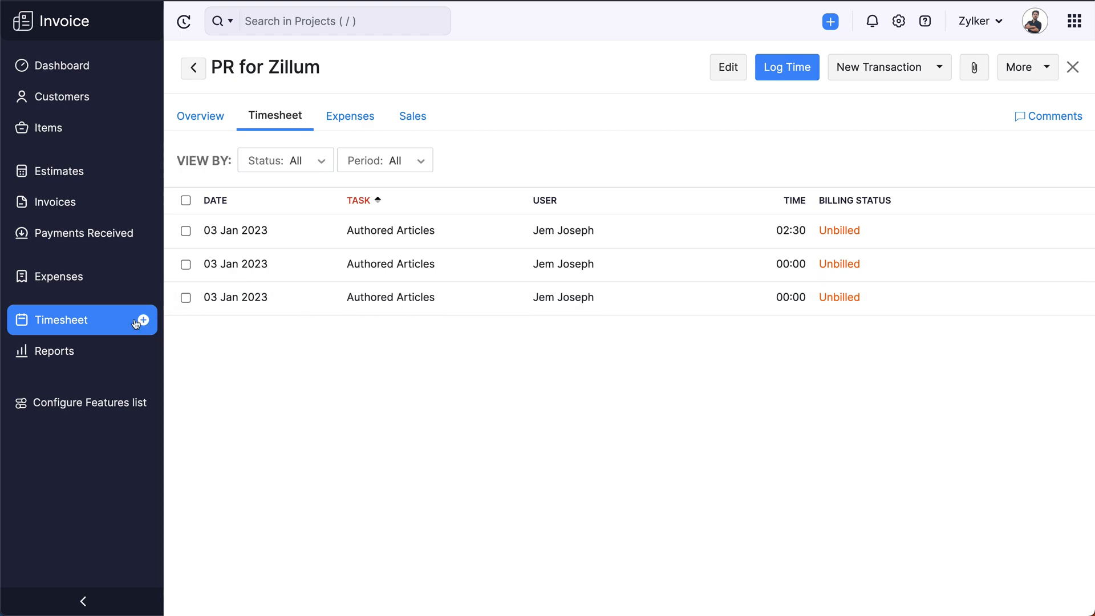
- Start a new expense from the PR for Zillum project's details
{"action": "left_click", "coordinate": [116, 328]}
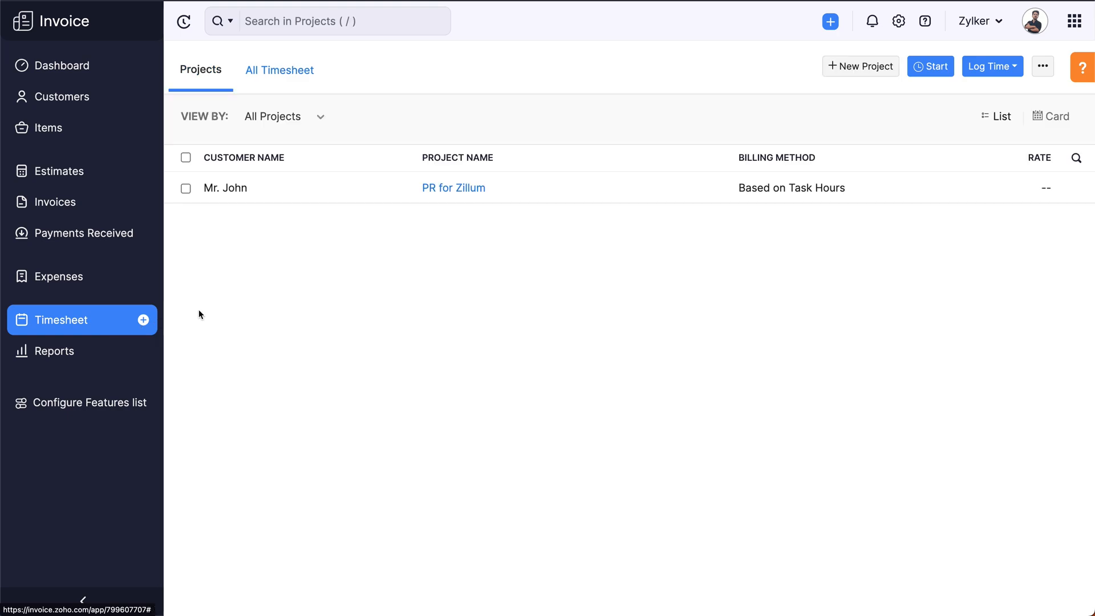
{"action": "left_click", "coordinate": [394, 192]}
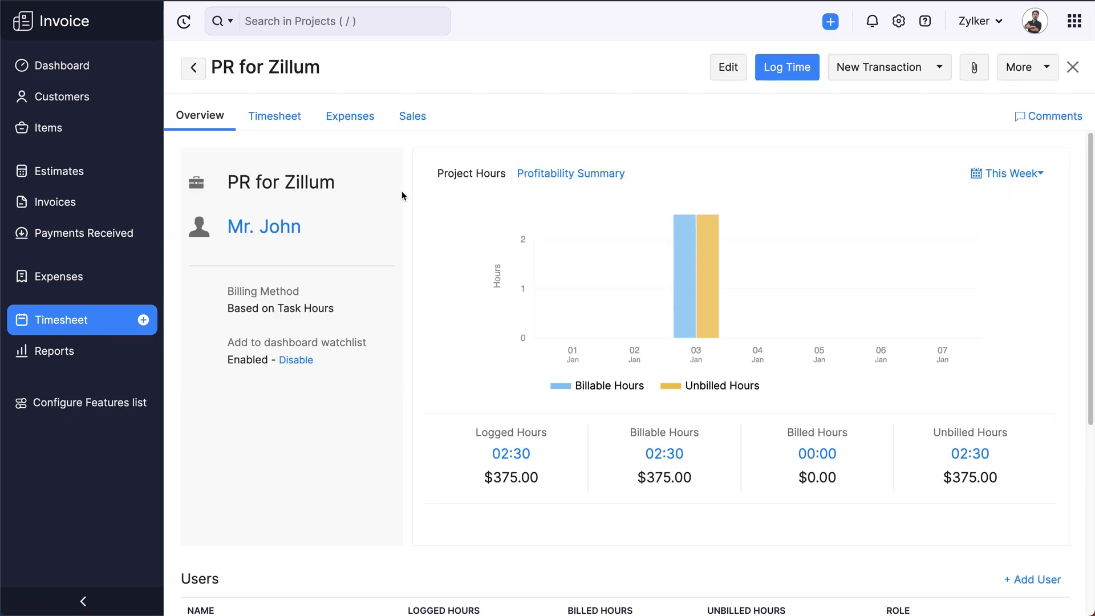
{"action": "left_click", "coordinate": [860, 74]}
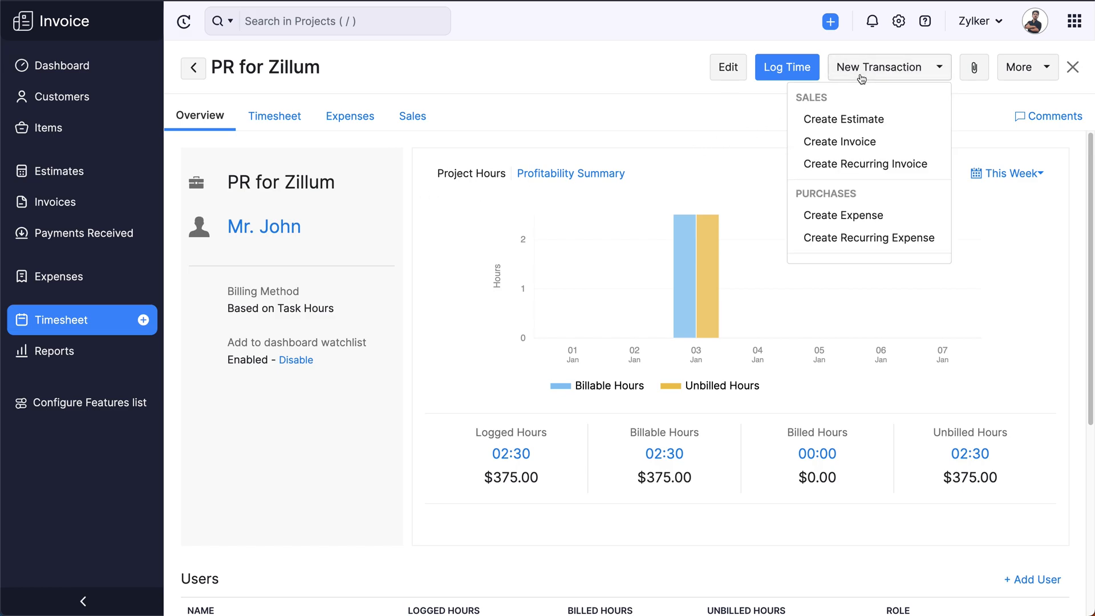
{"action": "left_click", "coordinate": [866, 214]}
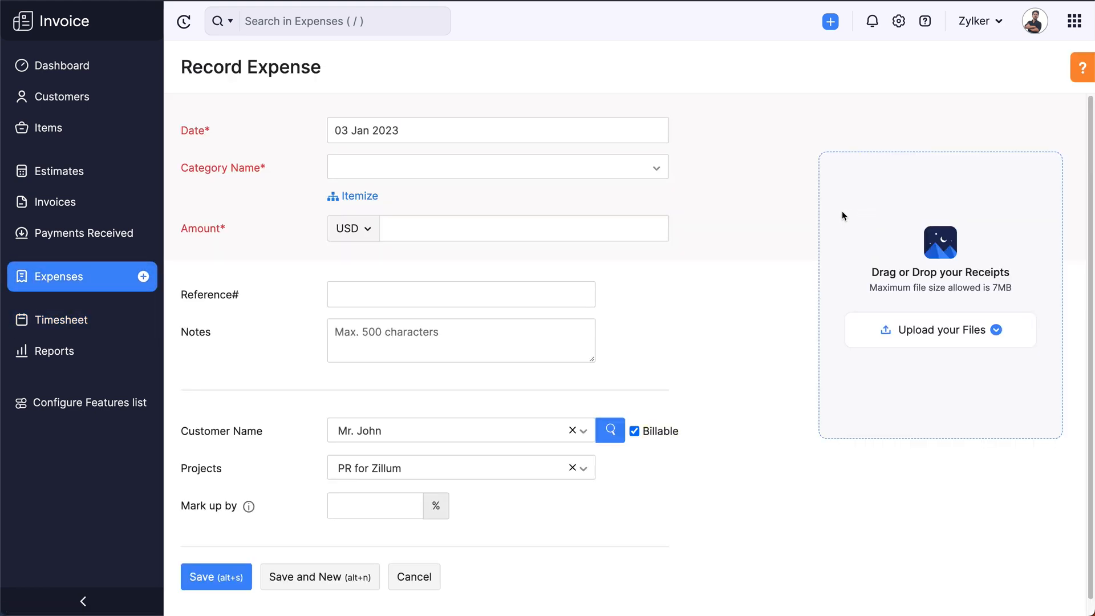
- Set the expense's category to Advertising And Marketing and its amount to 300 USD
{"action": "left_click", "coordinate": [639, 178]}
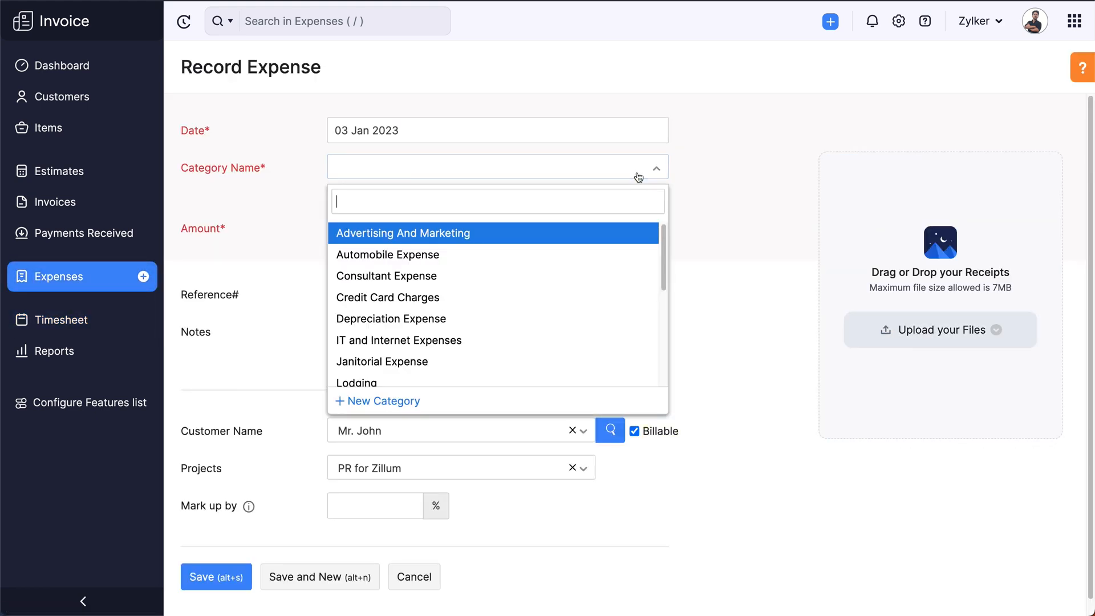
{"action": "left_click", "coordinate": [616, 234]}
{"action": "left_click", "coordinate": [613, 230]}
{"action": "type", "text": "300"}
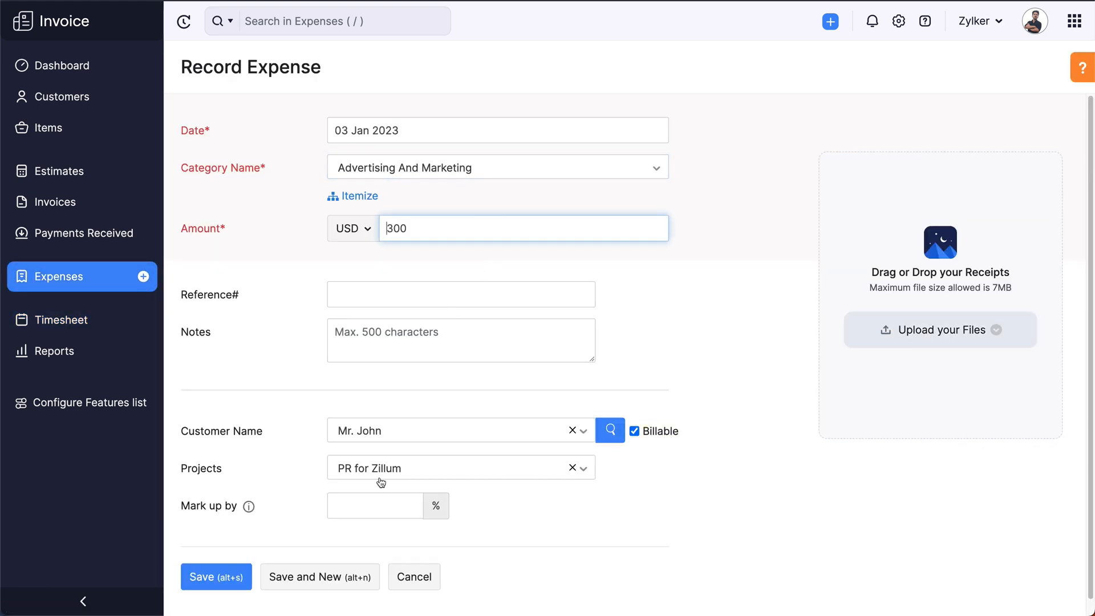
- Set the expense's markup to 4% and save it as a billable expense of the PR for Zillum project
{"action": "left_click", "coordinate": [370, 513]}
{"action": "type", "text": "4"}
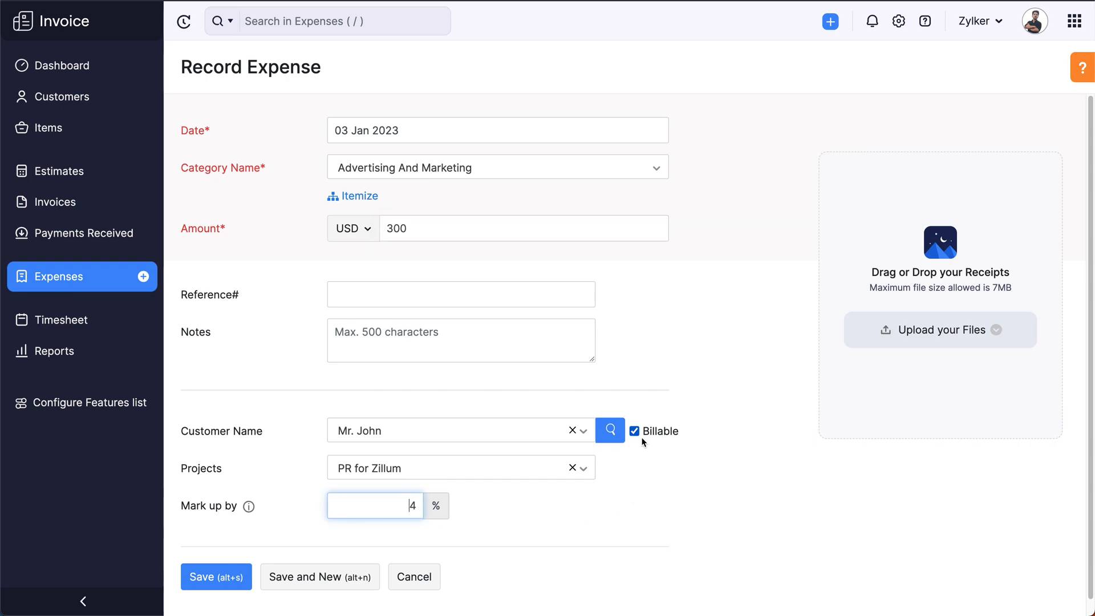
{"action": "left_click", "coordinate": [227, 576]}
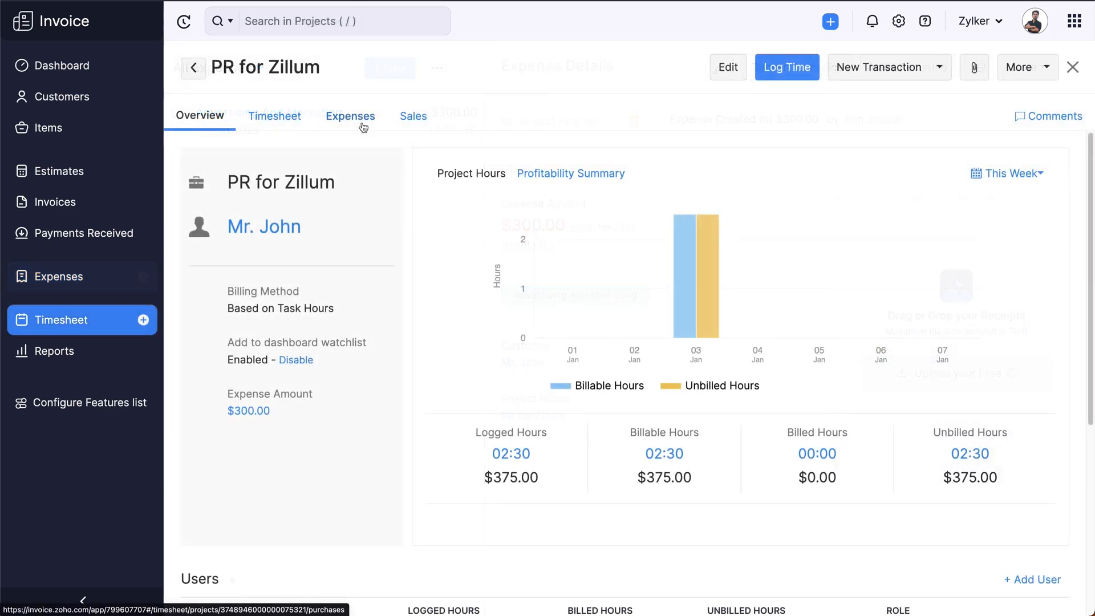
- Check the recorded expense in the PR for Zillum project's expenses and in the list of all expenses
{"action": "left_click", "coordinate": [364, 126]}
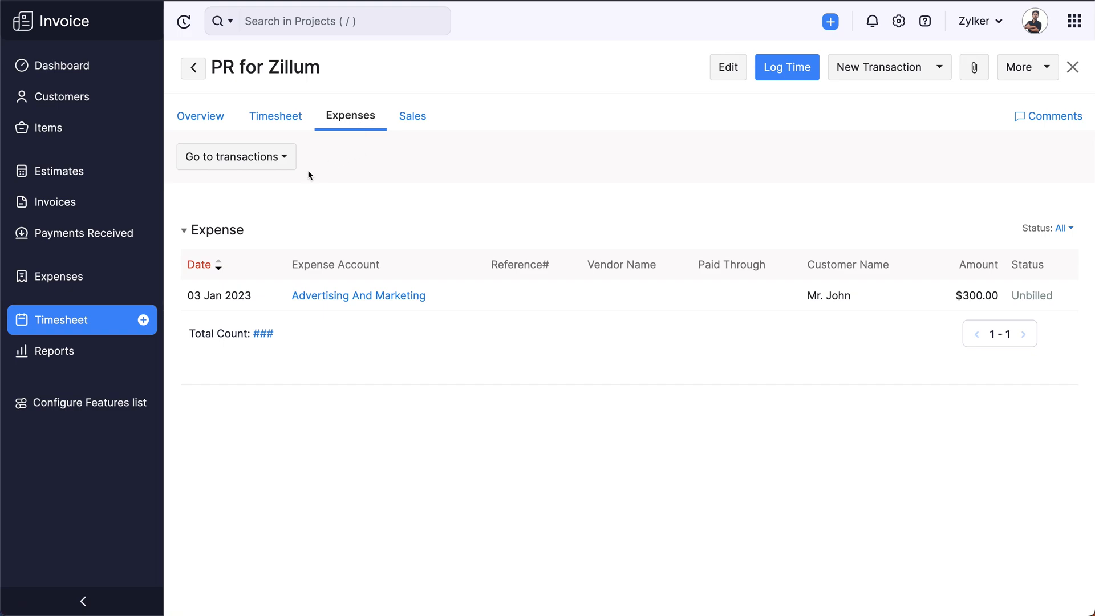
{"action": "left_click", "coordinate": [103, 278]}
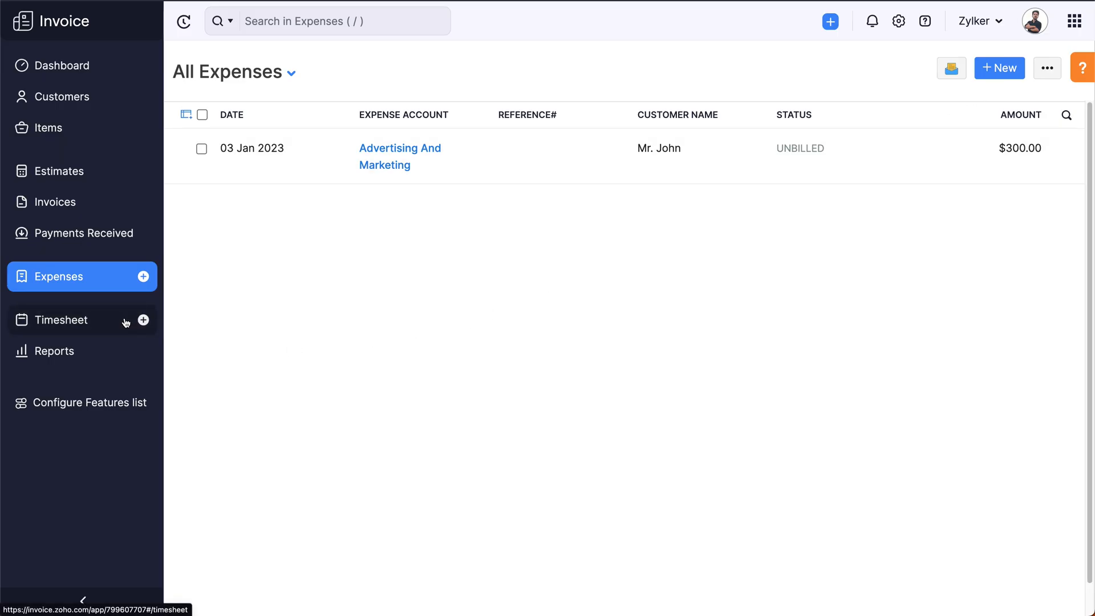
- Start a new invoice from the PR for Zillum project's details
{"action": "left_click", "coordinate": [126, 322]}
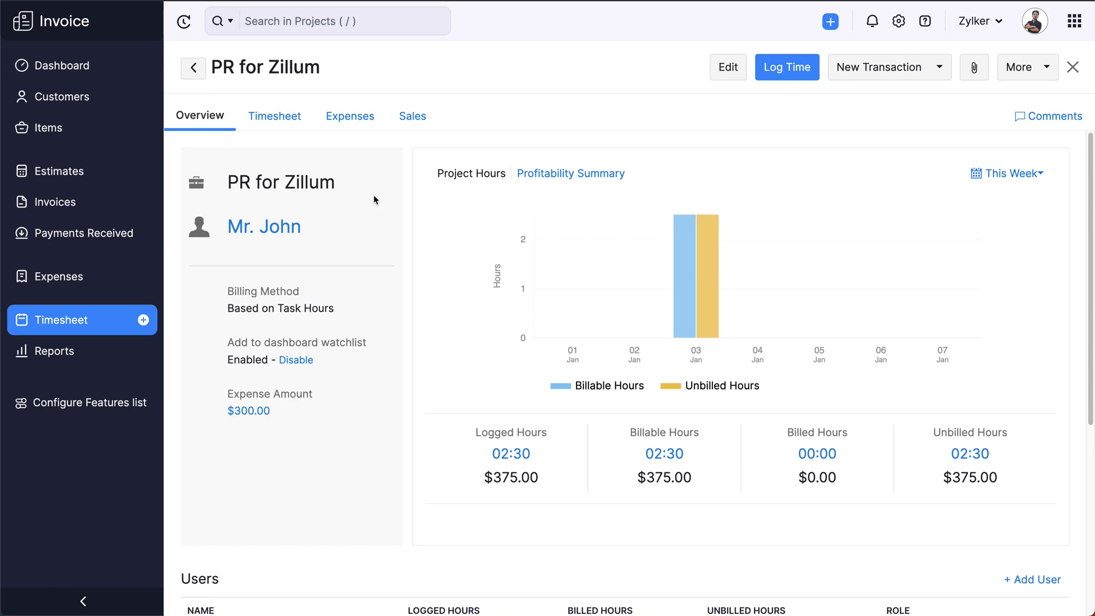
{"action": "left_click", "coordinate": [877, 68]}
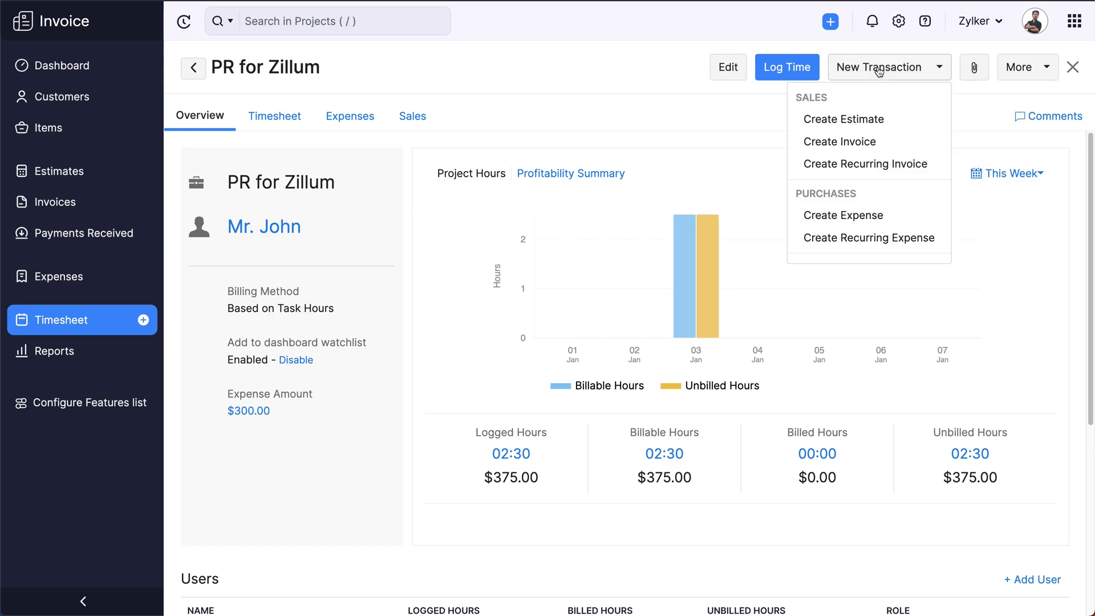
{"action": "left_click", "coordinate": [875, 146]}
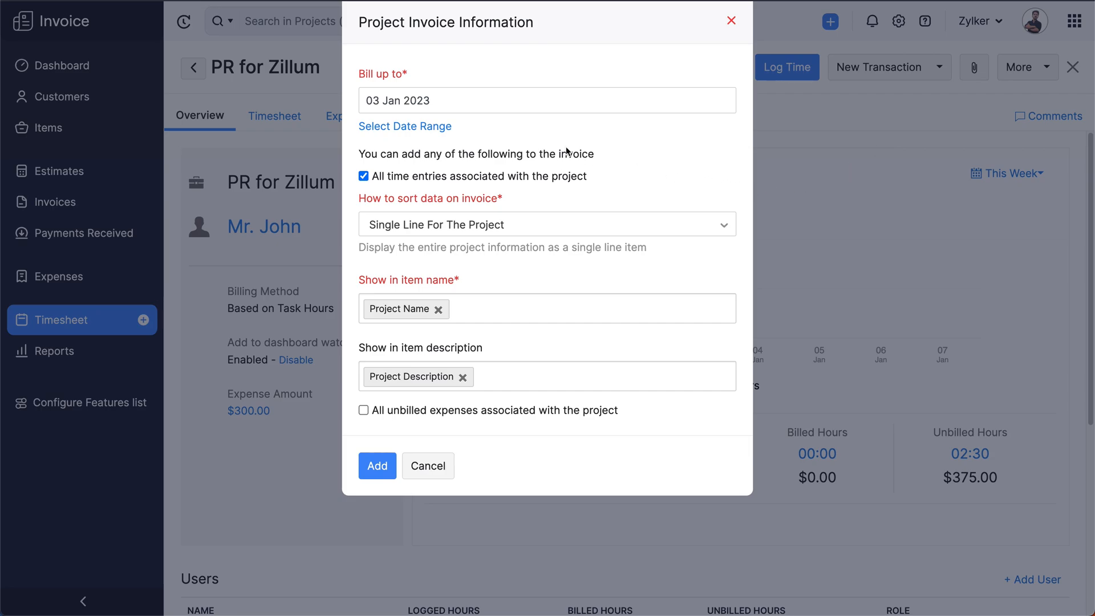
- Bill the project by date range, with 25 Dec 2022 as the start date
{"action": "left_click", "coordinate": [438, 126]}
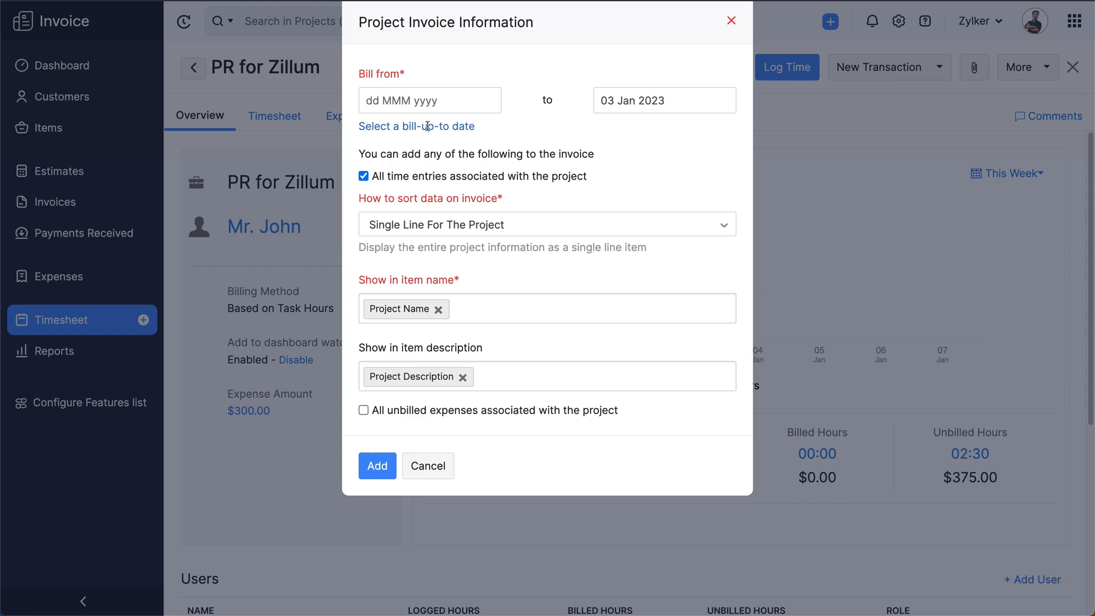
{"action": "left_click", "coordinate": [371, 102]}
{"action": "left_click", "coordinate": [385, 142]}
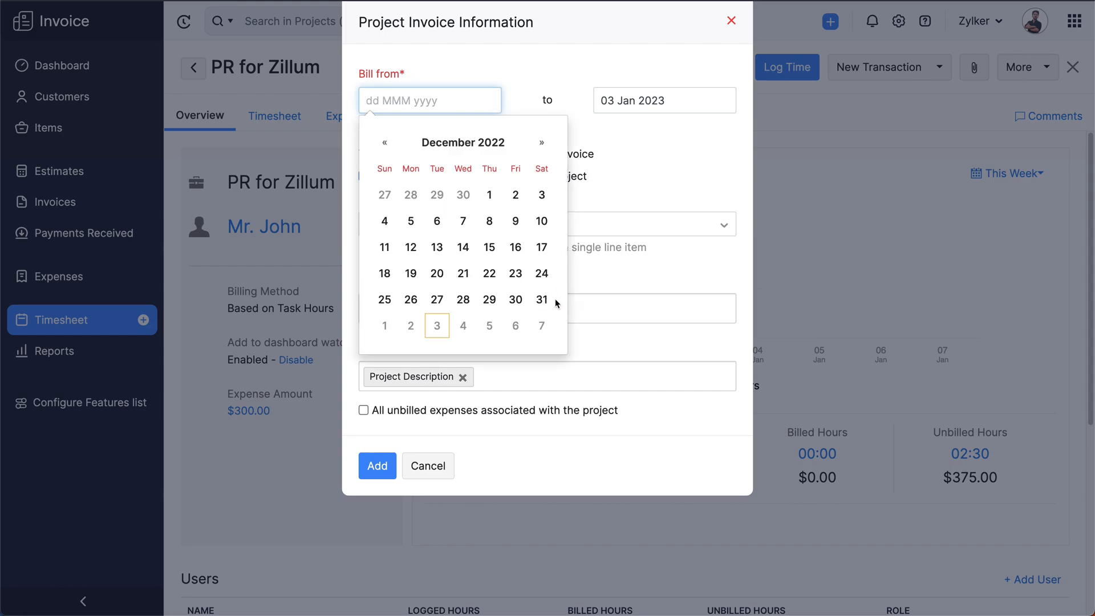
{"action": "left_click", "coordinate": [390, 299]}
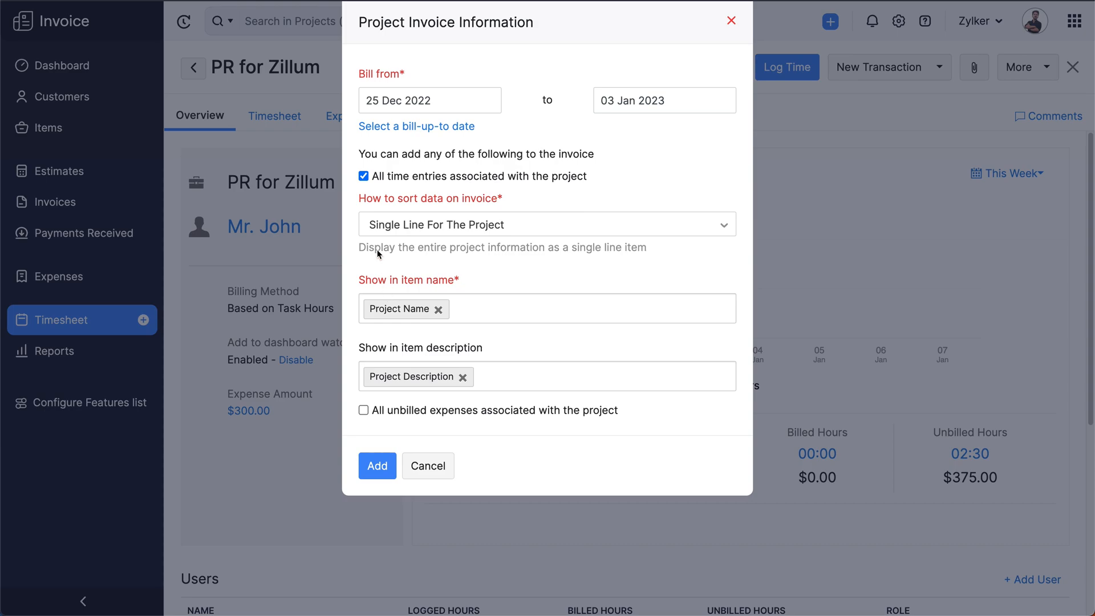
- Include all time entries as a single line for the project plus all unbilled expenses, and add them to the invoice
{"action": "left_click", "coordinate": [364, 177]}
{"action": "left_click", "coordinate": [363, 177]}
{"action": "left_click", "coordinate": [528, 223]}
{"action": "scroll", "coordinate": [522, 287], "scroll_direction": "down", "scroll_amount": 2}
{"action": "scroll", "coordinate": [522, 287], "scroll_direction": "up", "scroll_amount": 2}
{"action": "left_click", "coordinate": [536, 254]}
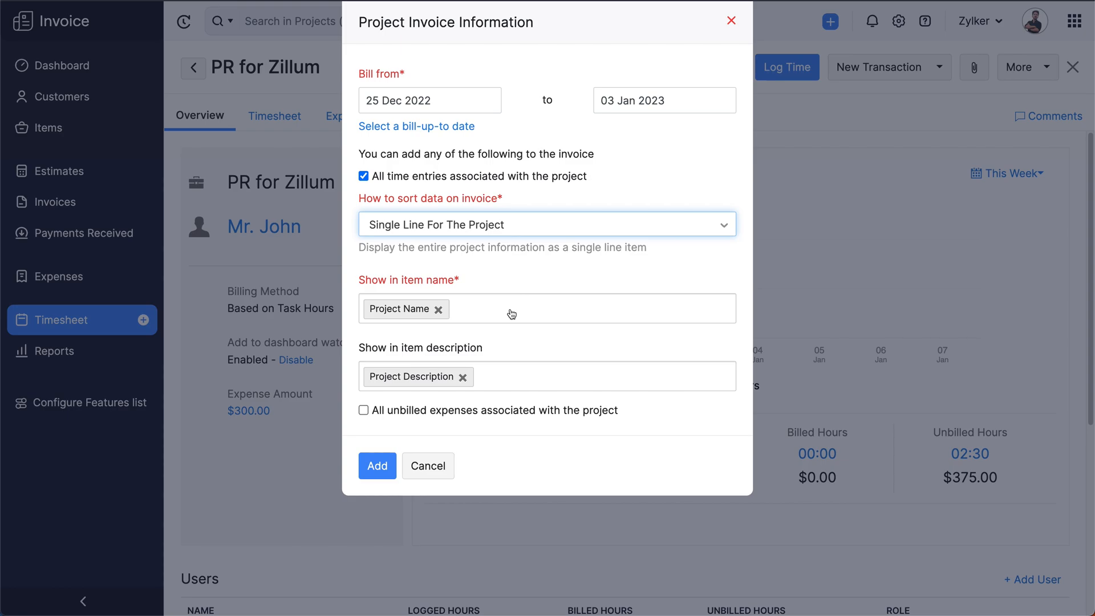
{"action": "left_click", "coordinate": [363, 410]}
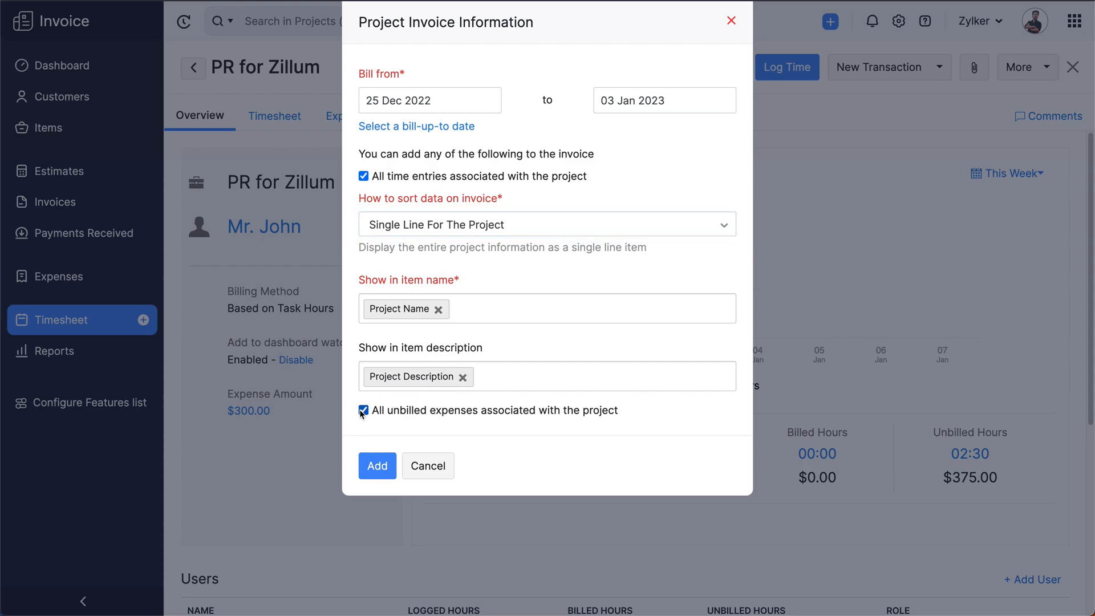
{"action": "left_click", "coordinate": [381, 475]}
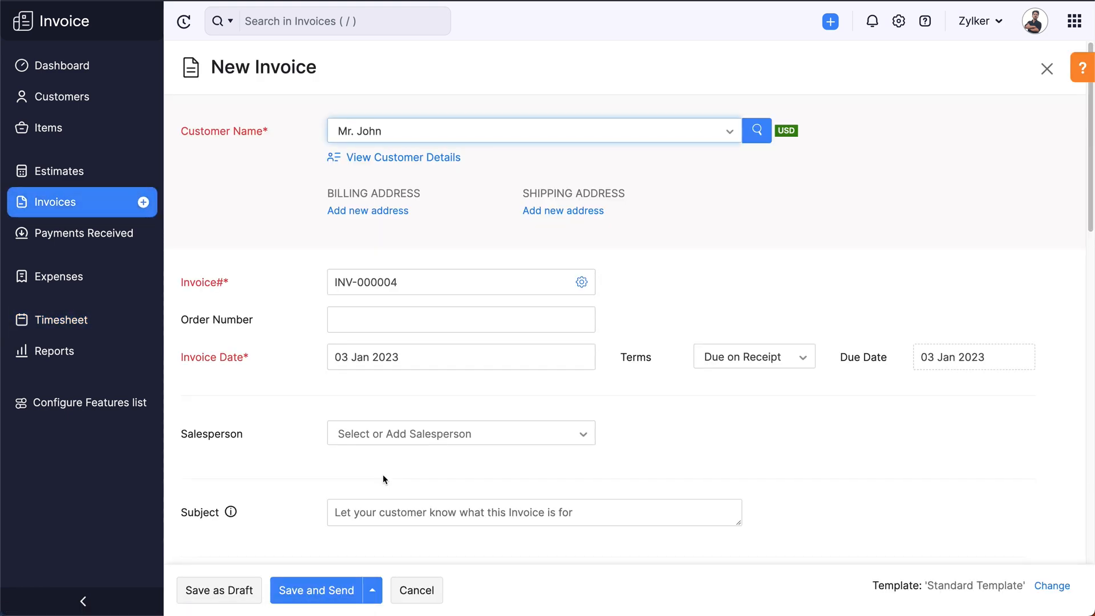
- Review the new invoice's line items and email recipient, save it, and send it to the customer by email
{"action": "scroll", "coordinate": [383, 464], "scroll_direction": "down", "scroll_amount": 8}
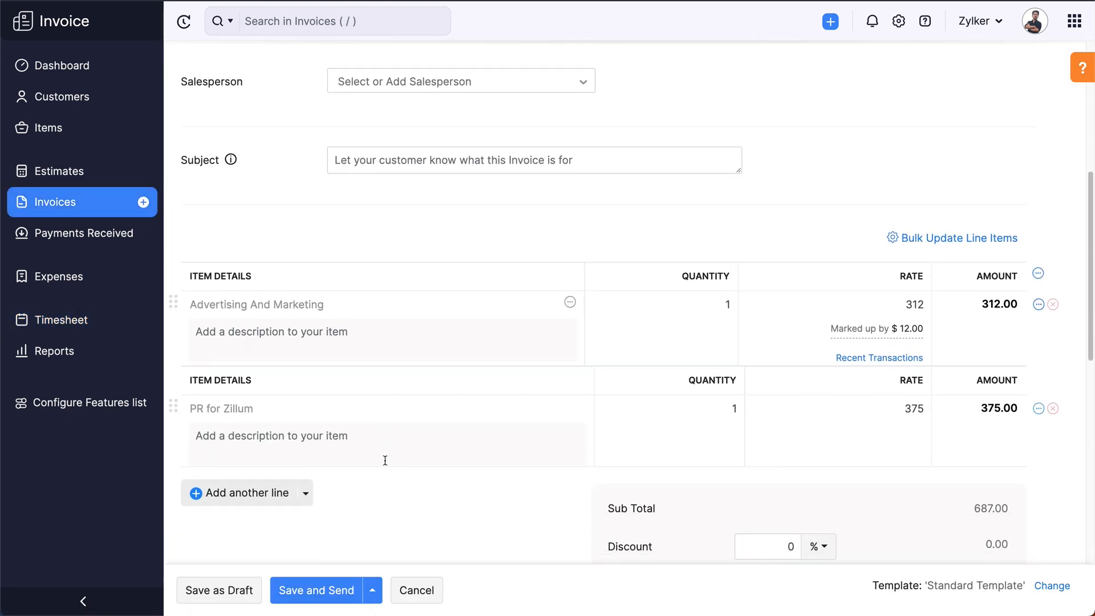
{"action": "scroll", "coordinate": [385, 460], "scroll_direction": "down", "scroll_amount": 8}
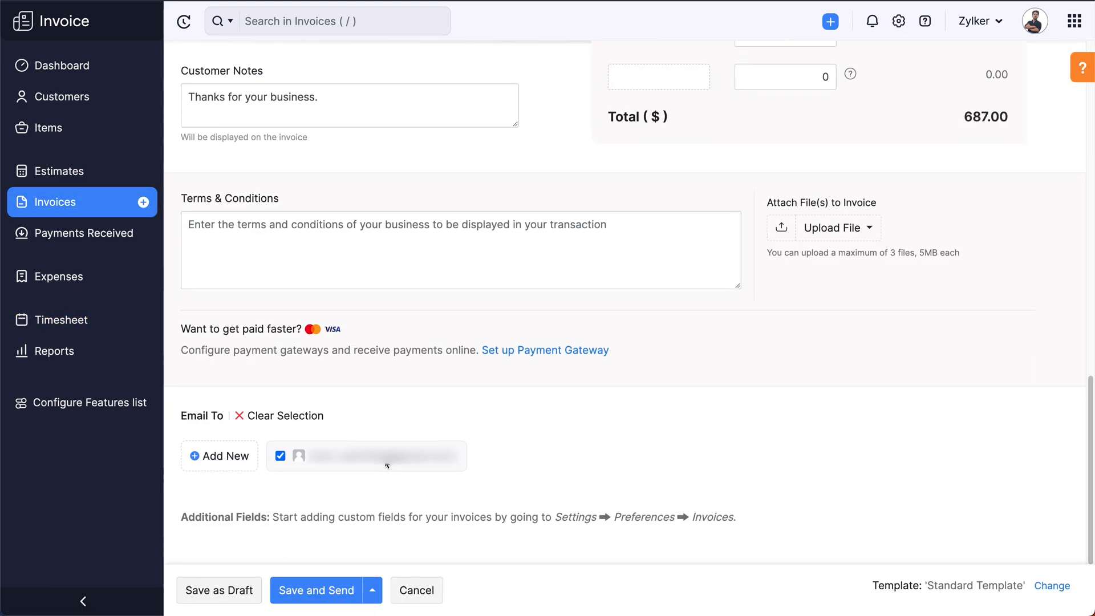
{"action": "left_click", "coordinate": [329, 592]}
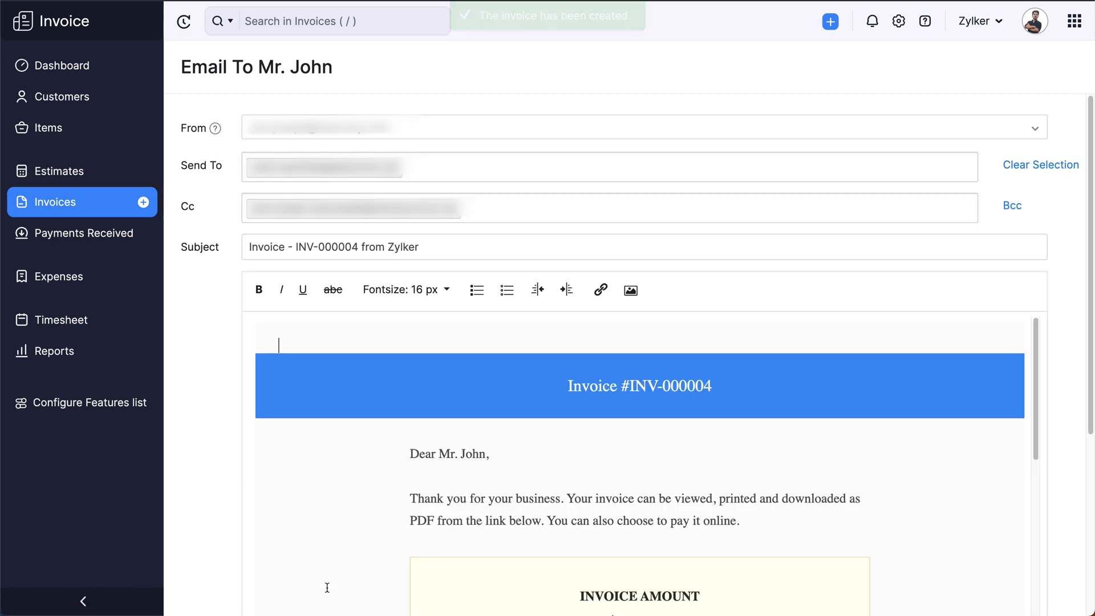
{"action": "scroll", "coordinate": [327, 582], "scroll_direction": "down", "scroll_amount": 6}
{"action": "scroll", "coordinate": [327, 580], "scroll_direction": "down", "scroll_amount": 5}
{"action": "left_click", "coordinate": [267, 554]}
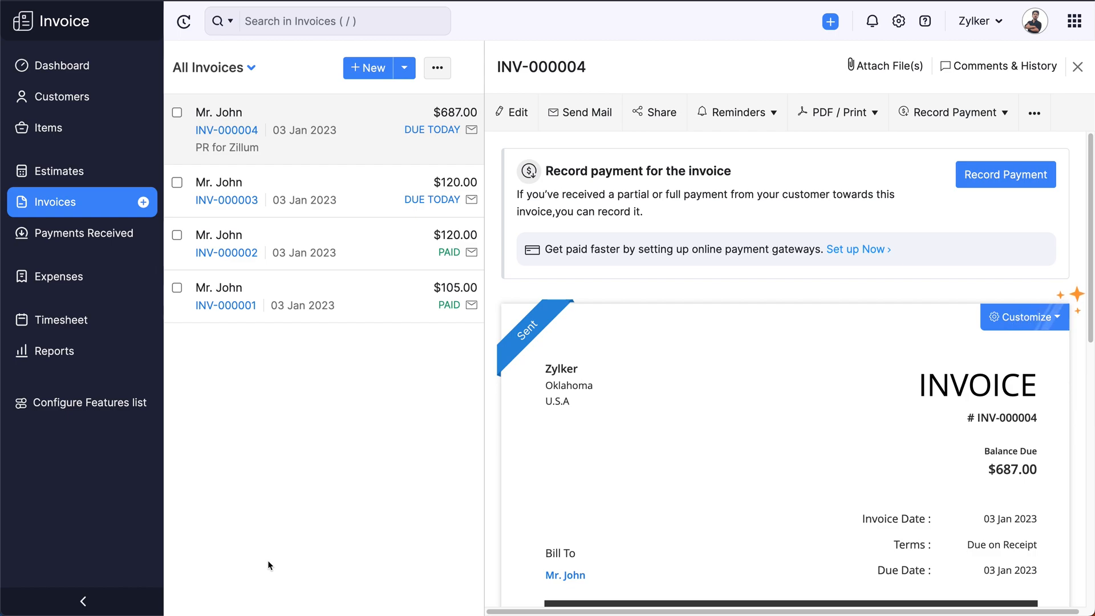
- Return to the PR for Zillum project and check its billed and unbilled hours and its sales
{"action": "left_click", "coordinate": [128, 328]}
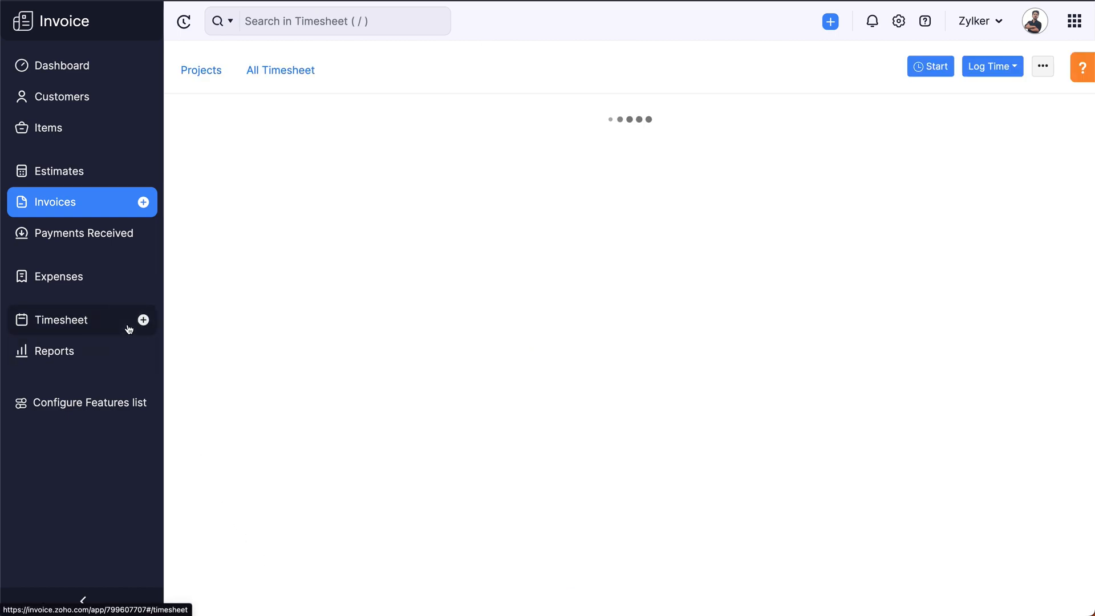
{"action": "left_click", "coordinate": [553, 199]}
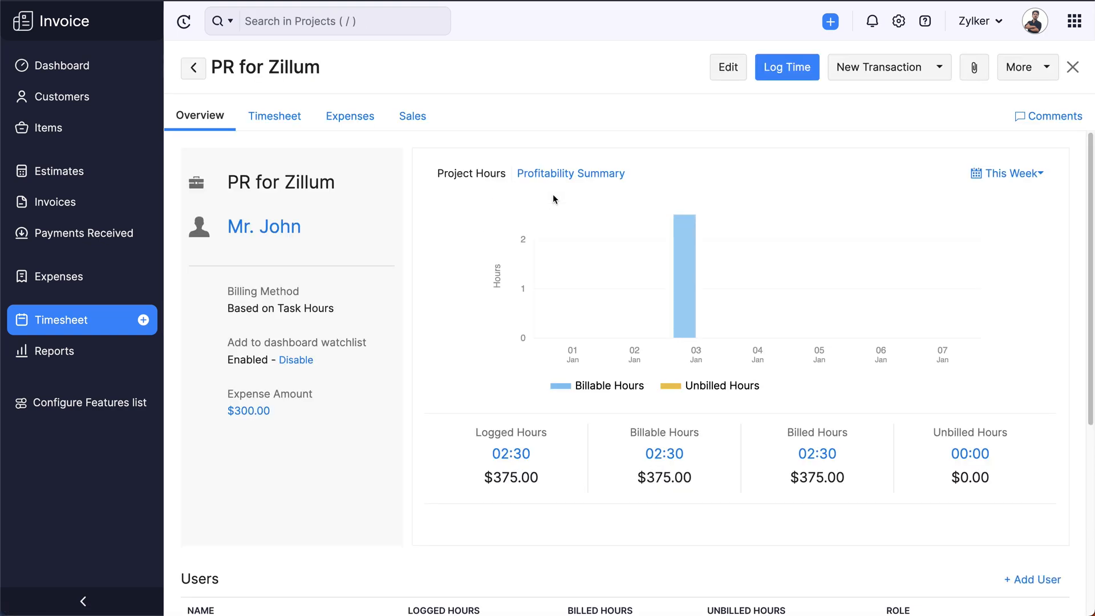
{"action": "left_click", "coordinate": [413, 116]}
- Check which new transactions and further actions are available for the PR for Zillum project
{"action": "left_click", "coordinate": [933, 73]}
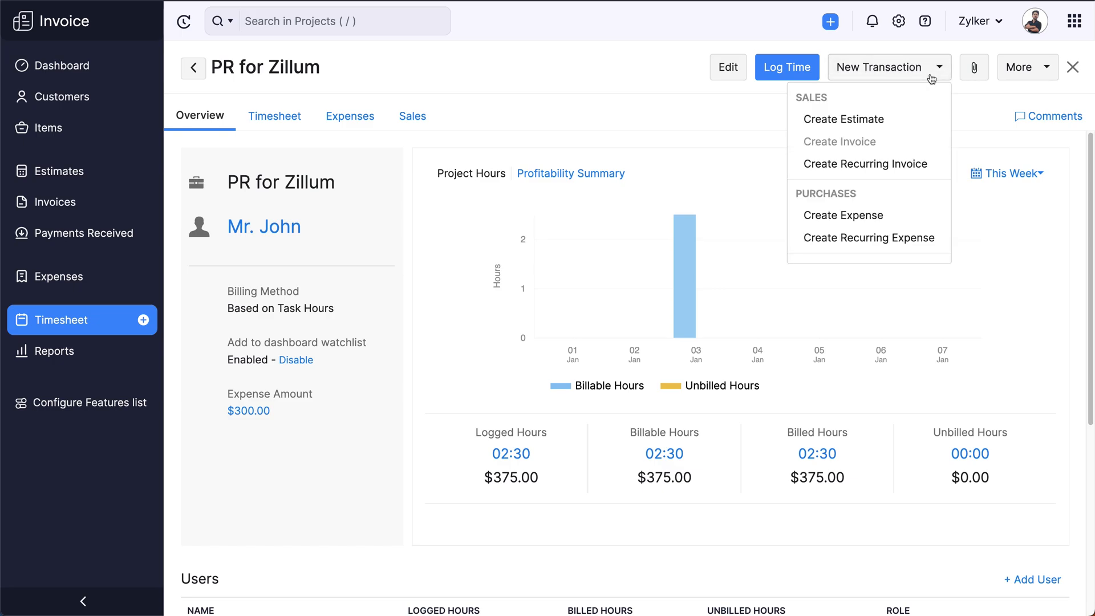
{"action": "left_click", "coordinate": [1026, 77]}
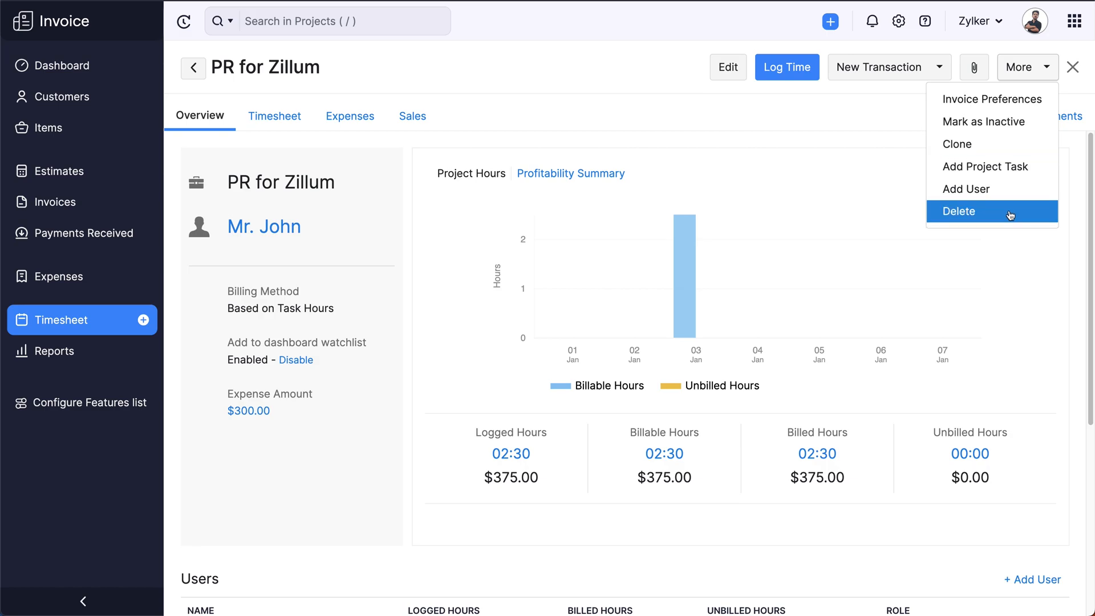
{"action": "left_click", "coordinate": [1007, 250]}
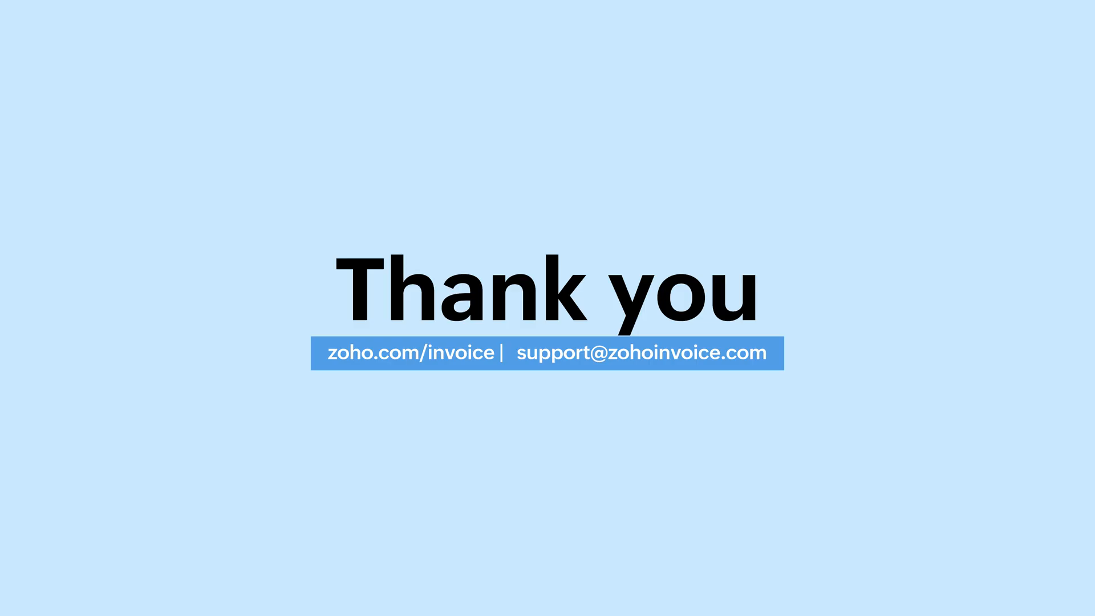